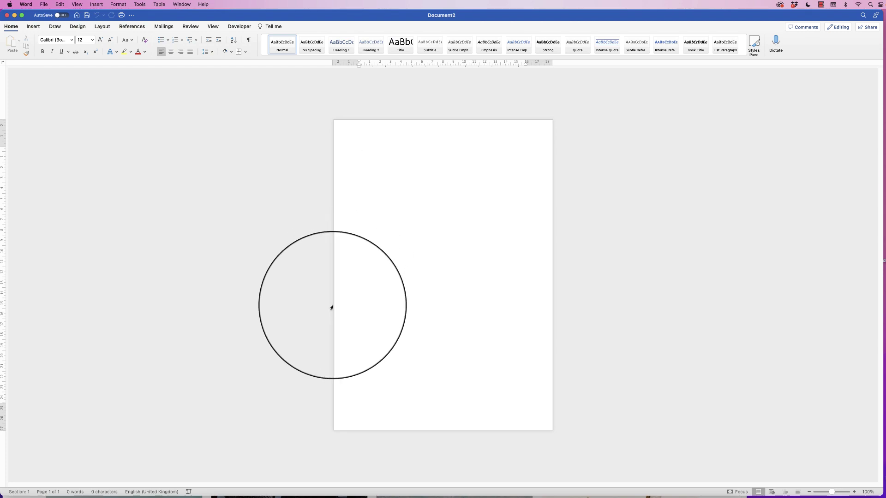
# Step: Search Pixabay for 'HEART PATTERNS' with the media type limited to Vectors
pyautogui.click(181, 496)
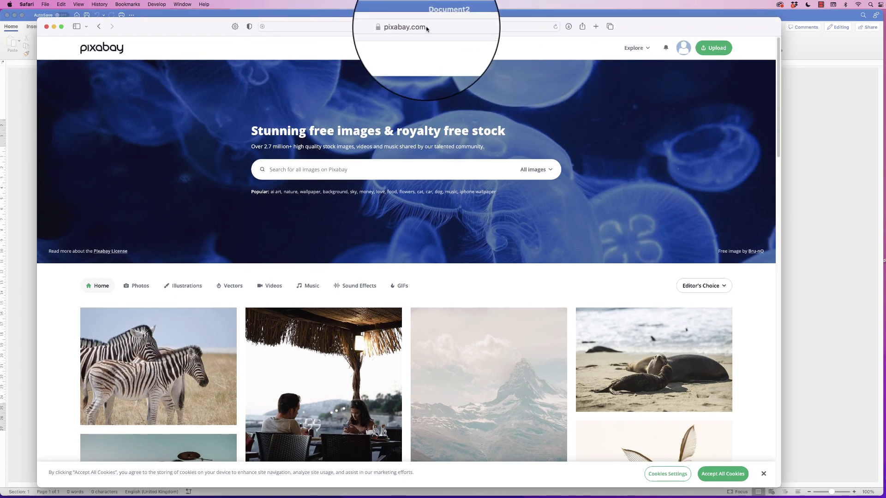
pyautogui.click(270, 169)
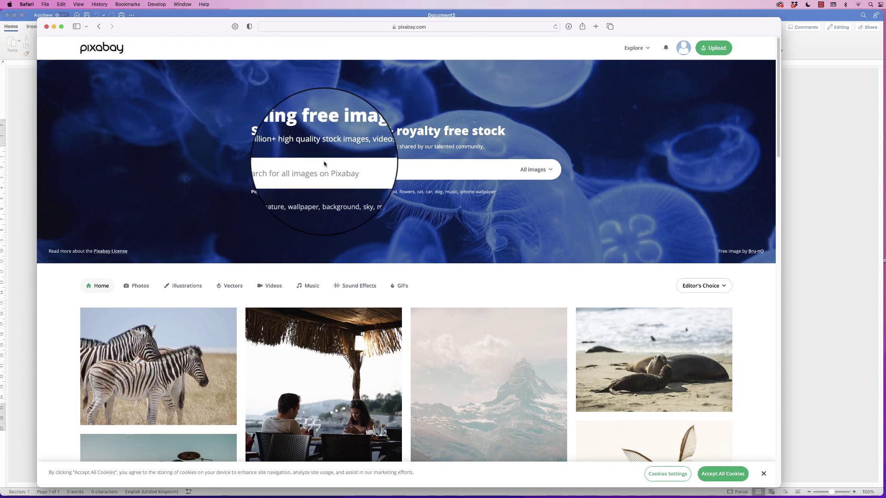
pyautogui.write('HEA')
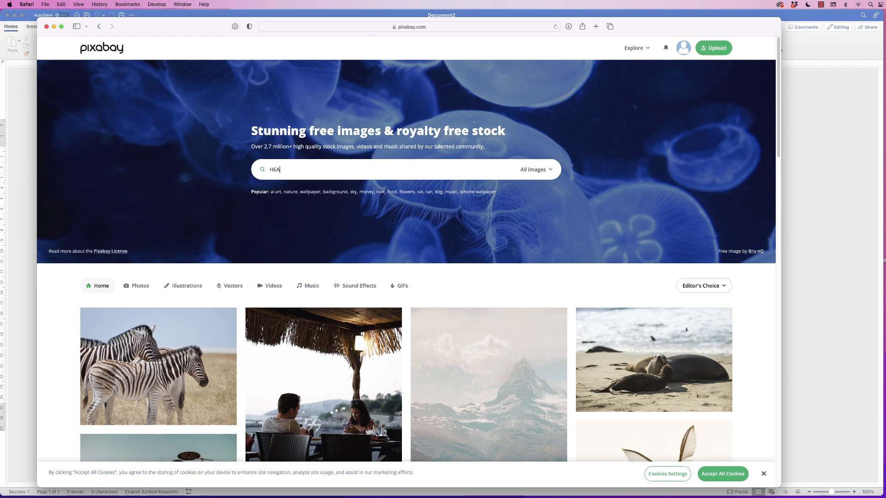
pyautogui.write('RT PATTERNS')
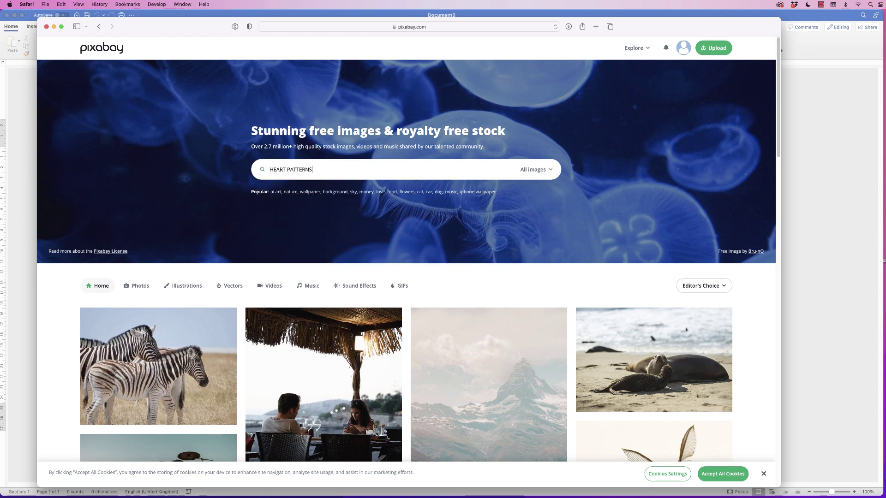
pyautogui.click(551, 171)
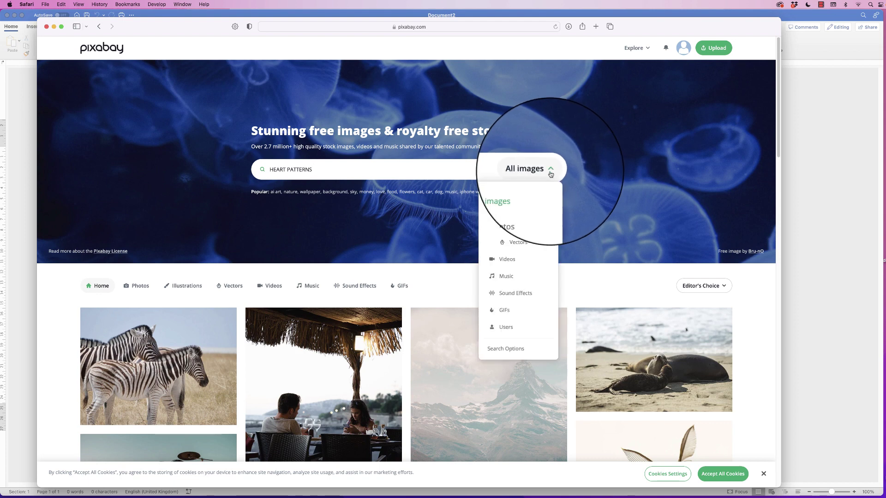
pyautogui.click(519, 242)
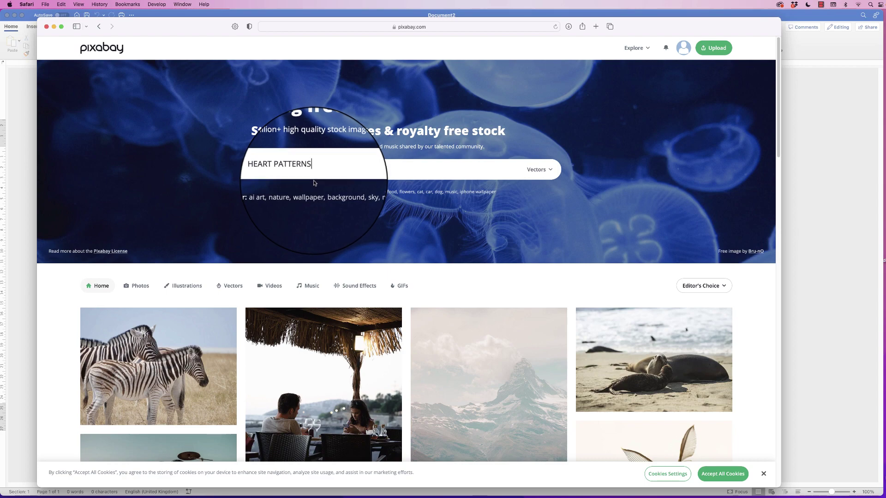
pyautogui.press('Return')
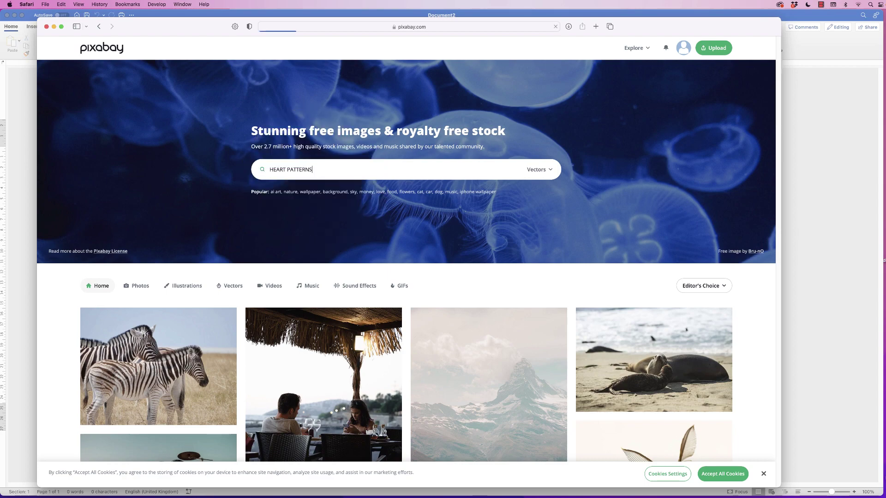
# Step: Scroll through the heart-pattern results and move to the next page
pyautogui.scroll(-5, 406, 250)
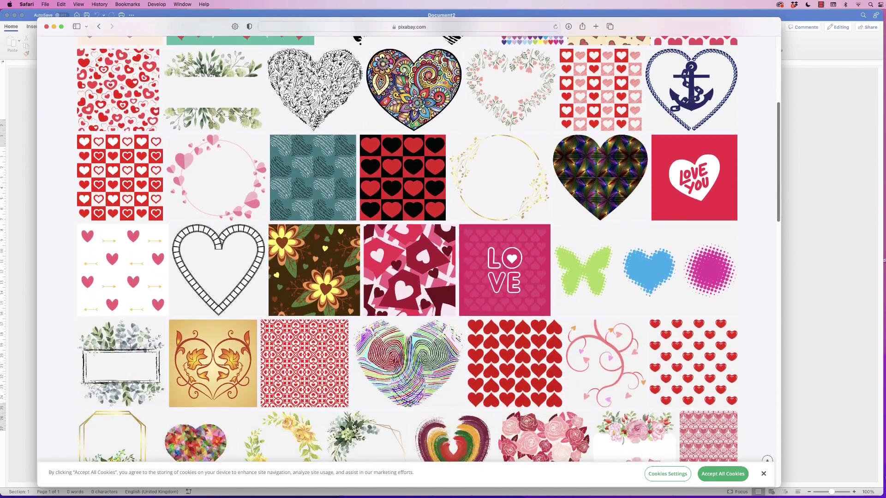
pyautogui.scroll(-10, 406, 249)
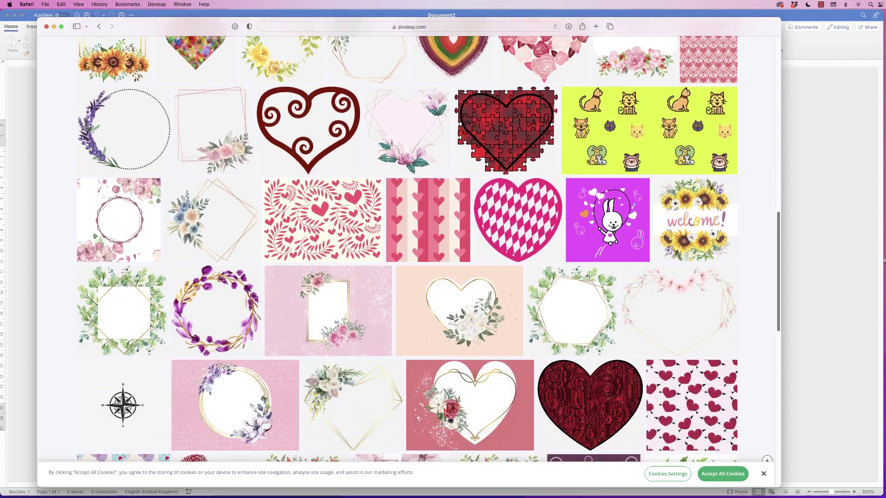
pyautogui.scroll(-4, 407, 249)
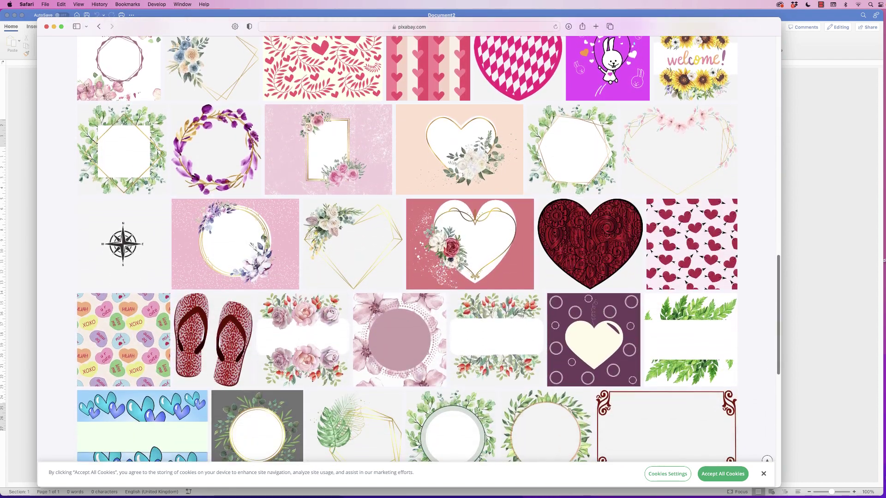
pyautogui.scroll(-4, 406, 249)
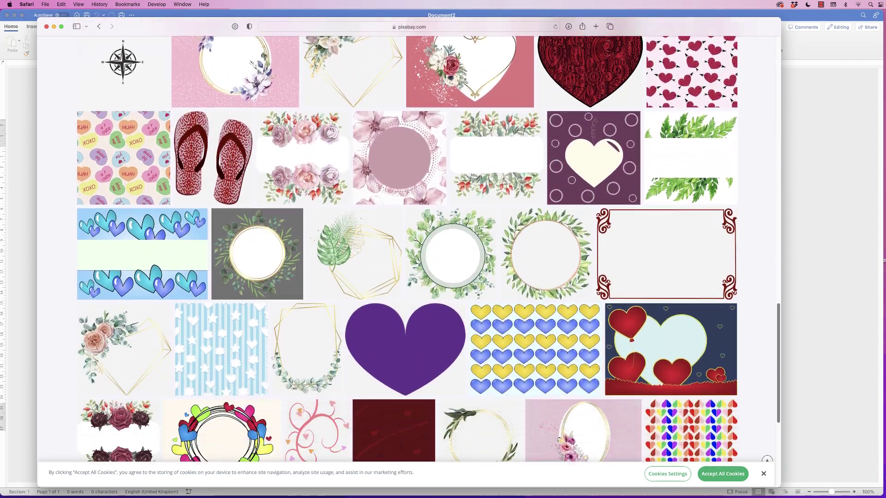
pyautogui.scroll(-5, 406, 250)
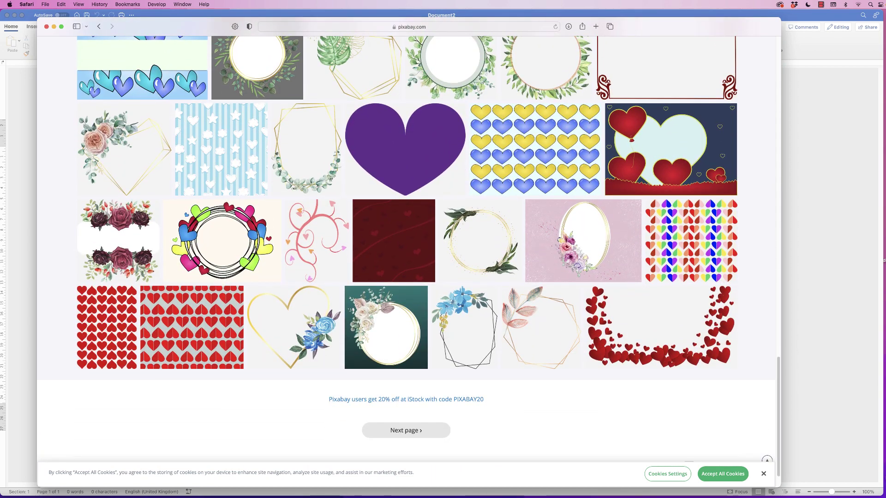
pyautogui.click(406, 430)
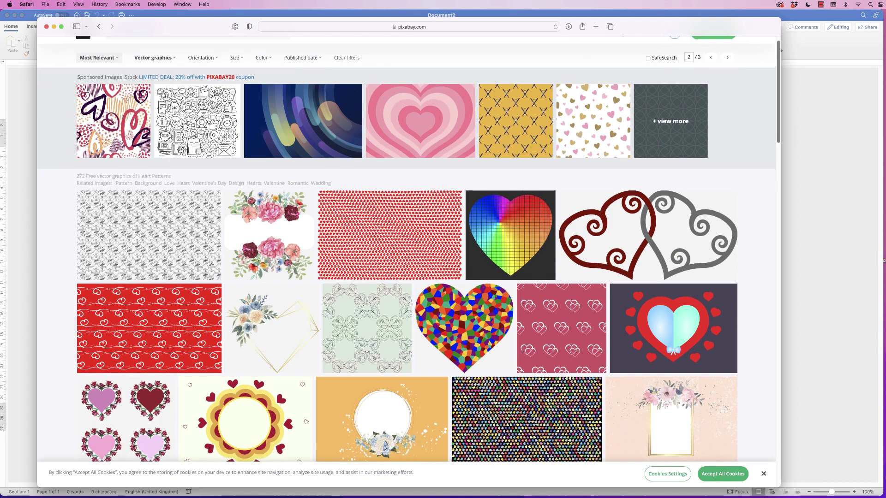
# Step: Download the pink swirly-heart pattern as an SVG vector and return to Word
pyautogui.scroll(-6, 180, 238)
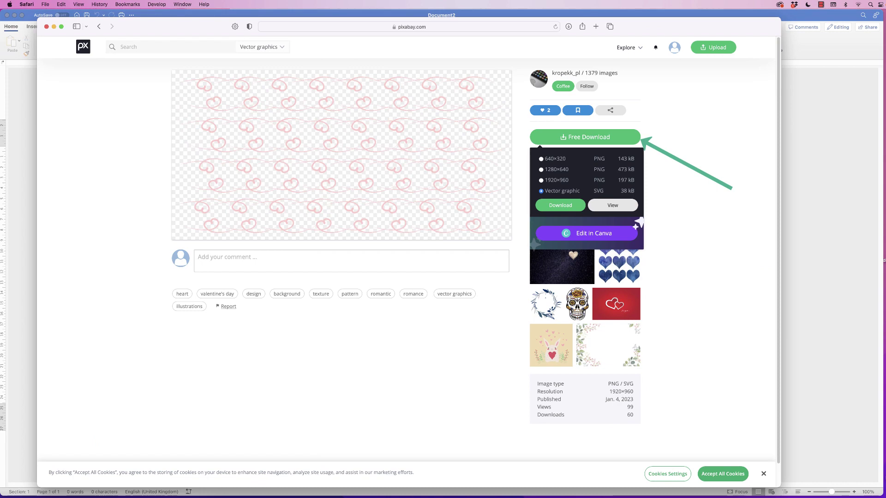
pyautogui.click(561, 205)
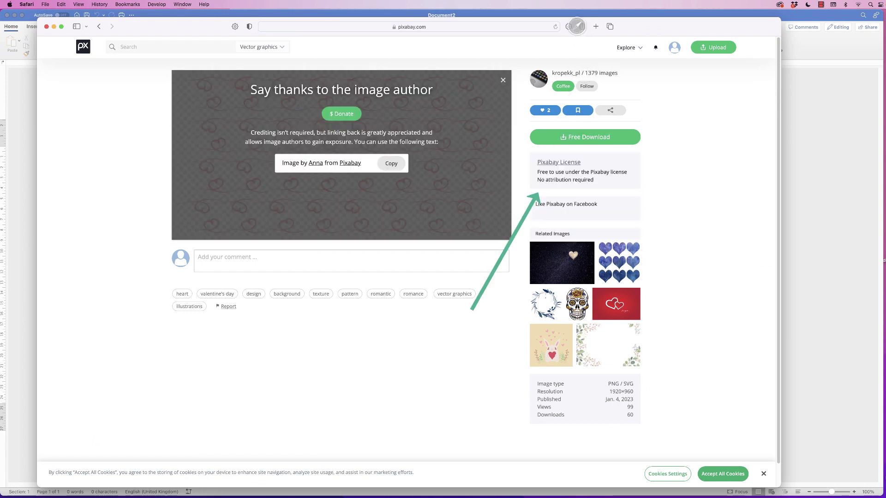
pyautogui.click(23, 125)
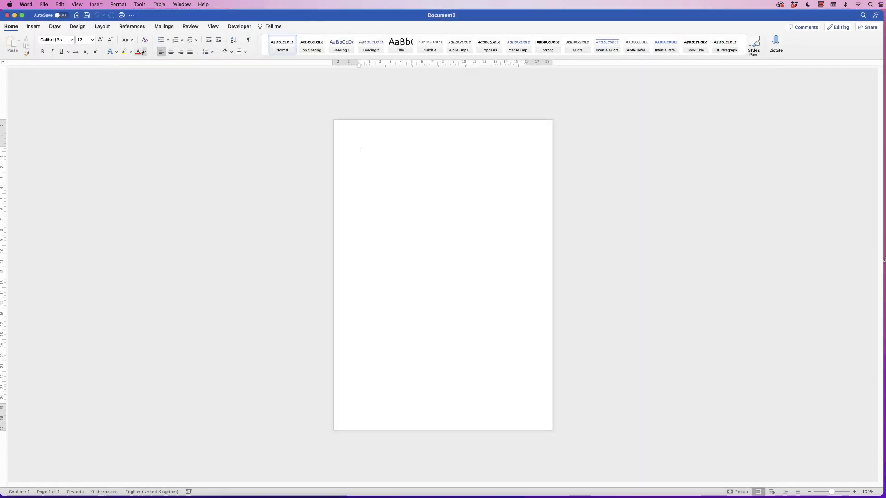
# Step: Insert the picture file heart-7695456.svg from Downloads into the document
pyautogui.click(32, 27)
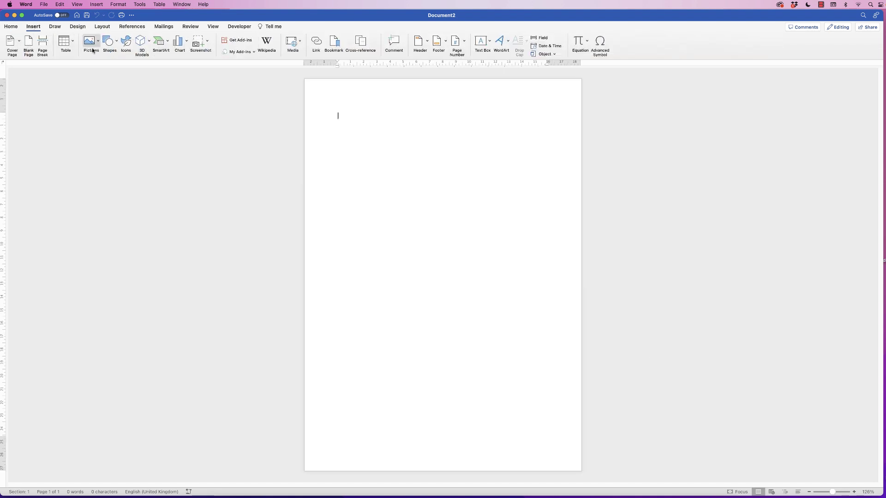
pyautogui.click(99, 43)
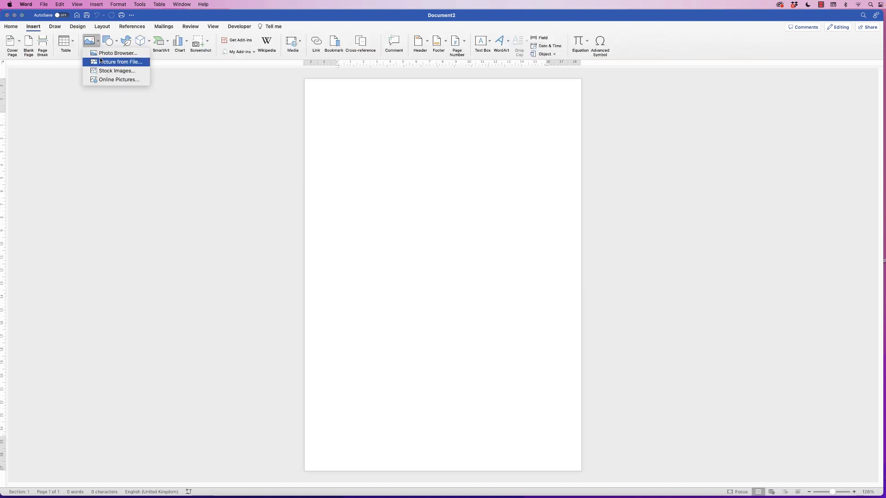
pyautogui.click(101, 62)
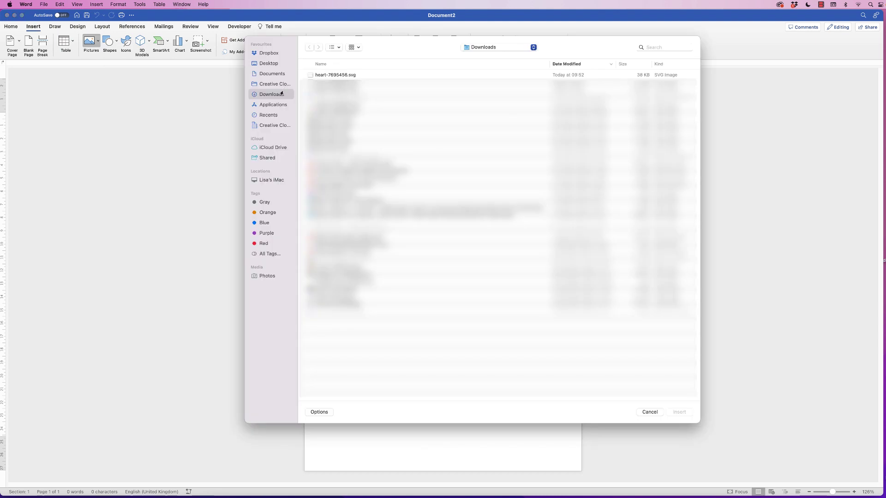
pyautogui.click(319, 76)
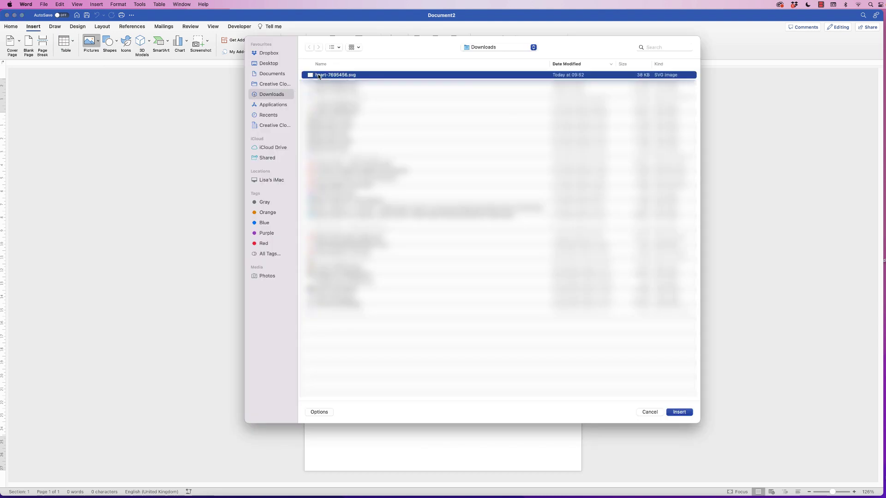
pyautogui.click(679, 413)
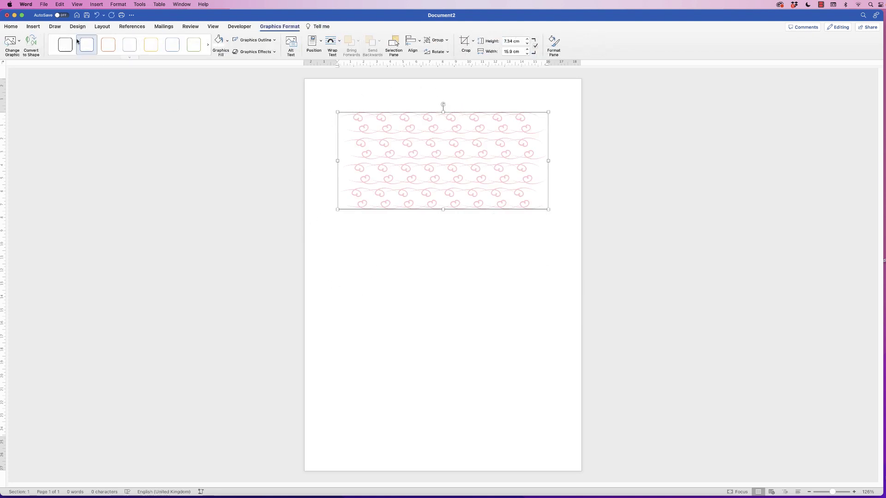
# Step: Set the page to Postcard size (10 × 14.8 cm) in landscape orientation
pyautogui.click(98, 27)
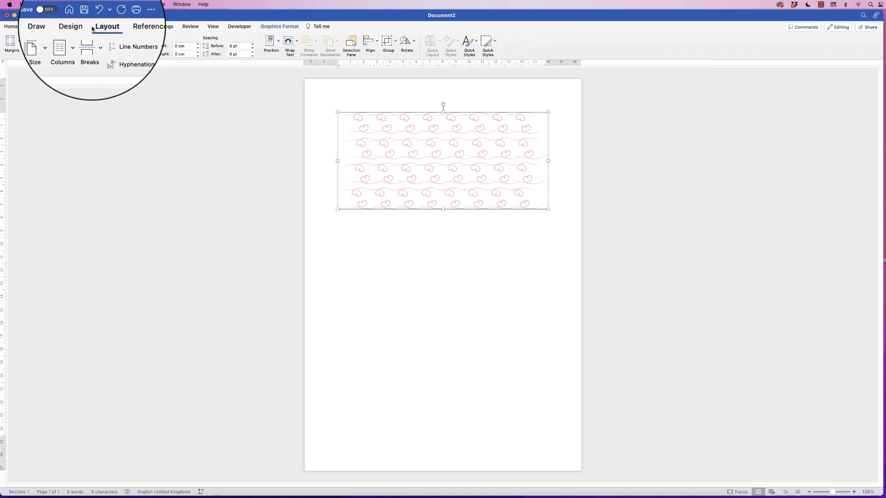
pyautogui.click(60, 41)
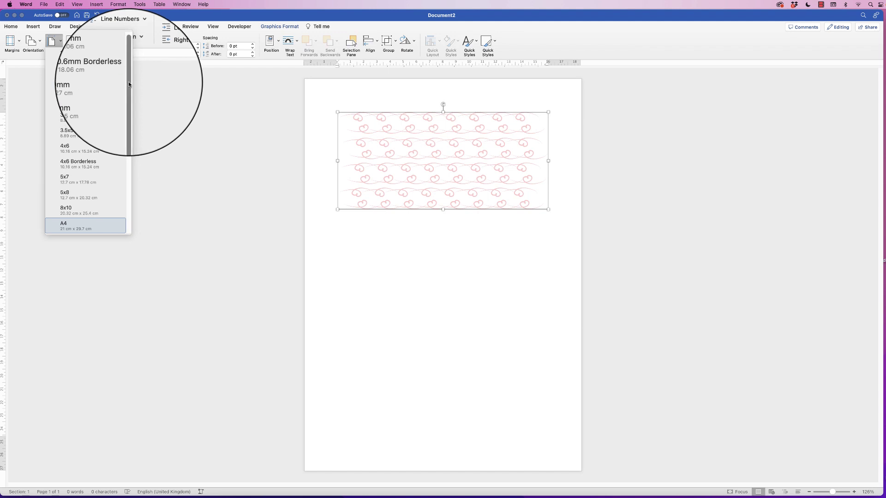
pyautogui.moveTo(129, 84); pyautogui.dragTo(131, 189)
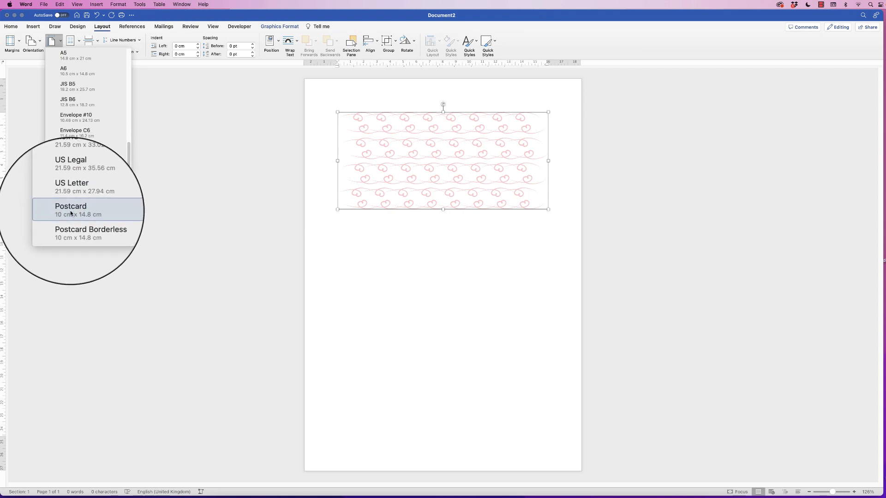
pyautogui.click(70, 212)
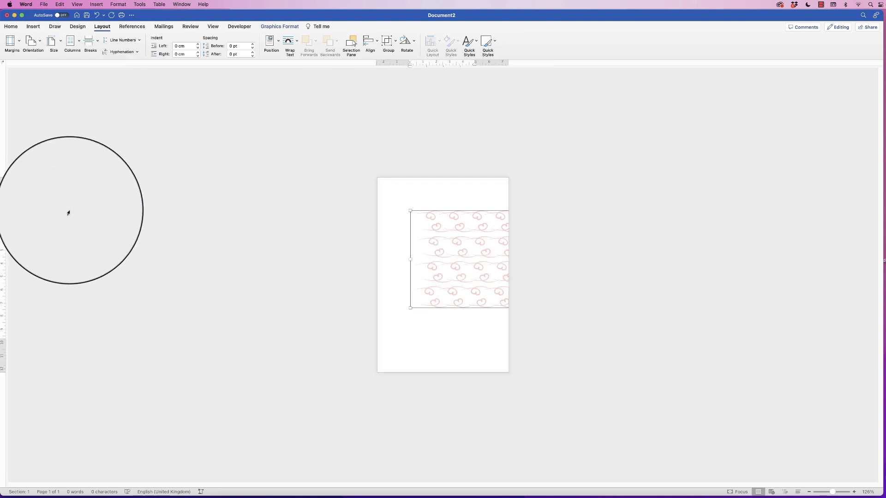
pyautogui.click(41, 40)
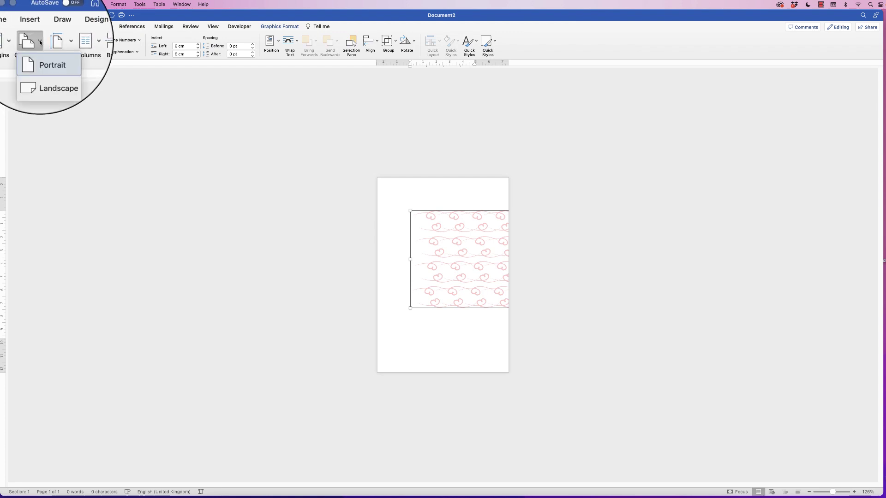
pyautogui.click(46, 61)
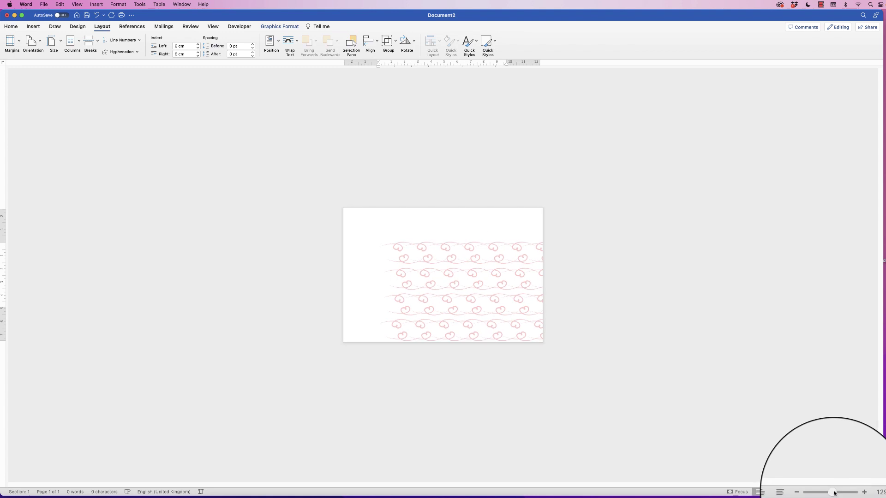
# Step: Set the heart pattern to In Front of Text and stretch it edge to edge over the page
pyautogui.moveTo(833, 492); pyautogui.dragTo(846, 492)
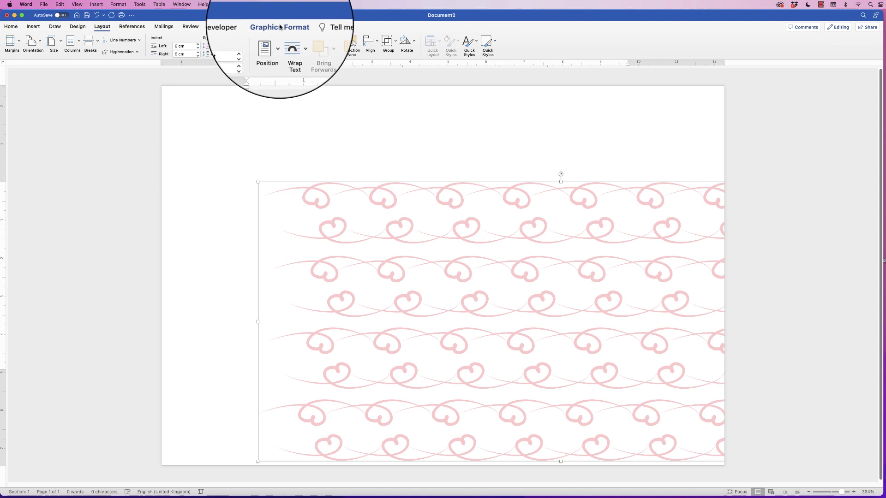
pyautogui.click(298, 43)
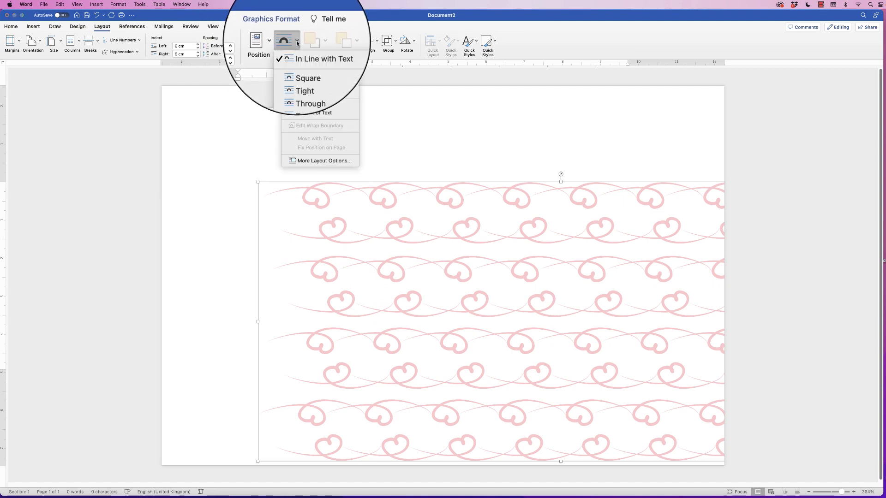
pyautogui.click(300, 114)
pyautogui.moveTo(555, 282); pyautogui.dragTo(398, 188)
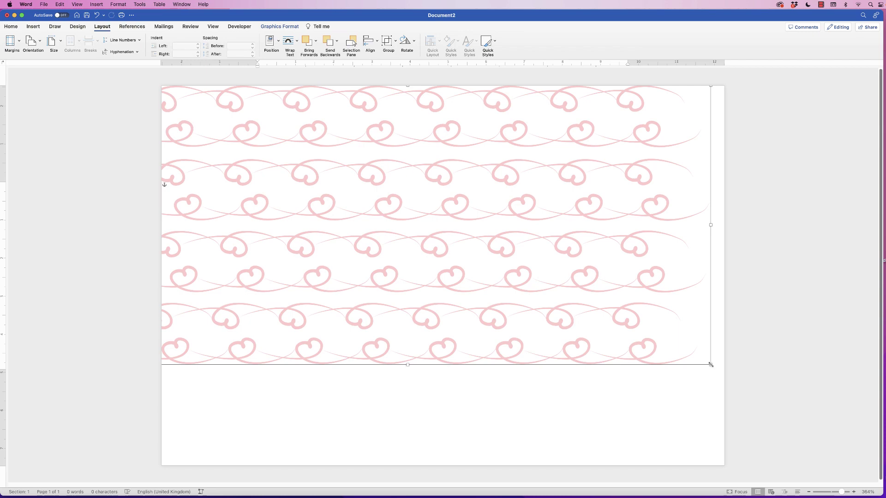
pyautogui.moveTo(711, 367); pyautogui.dragTo(797, 470)
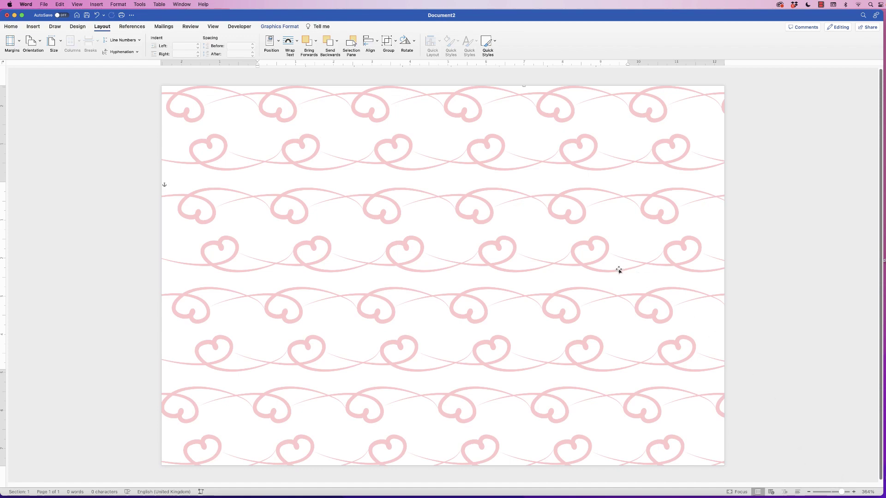
pyautogui.moveTo(619, 271); pyautogui.dragTo(612, 272)
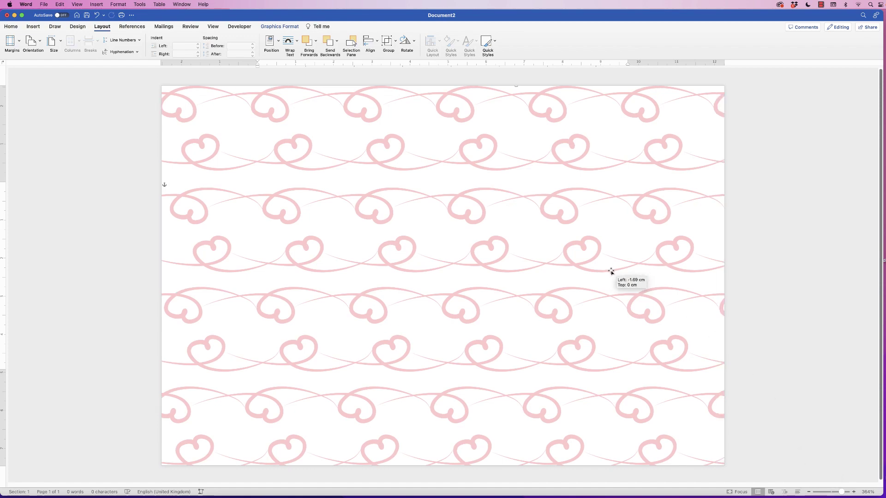
pyautogui.click(35, 27)
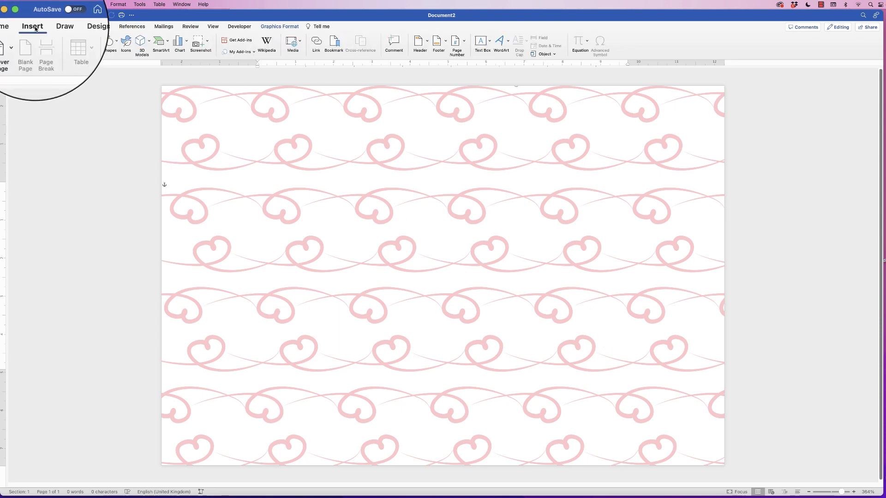
# Step: Draw a large rounded rectangle, about 7.32 × 10.59 cm, centred over the pattern
pyautogui.click(109, 43)
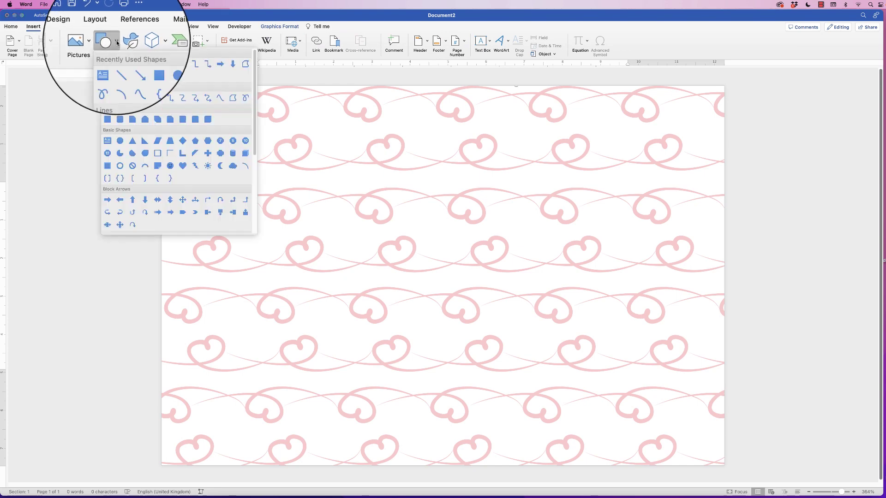
pyautogui.click(122, 121)
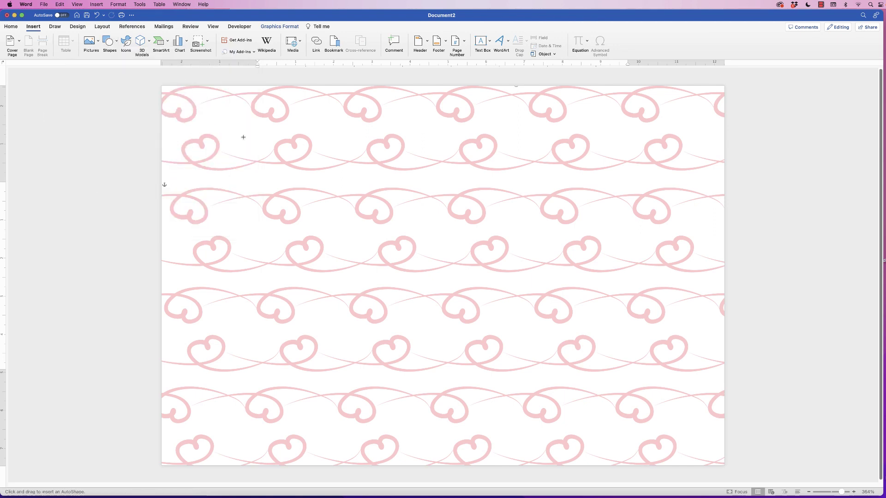
pyautogui.moveTo(297, 146); pyautogui.dragTo(701, 423)
pyautogui.moveTo(492, 254); pyautogui.dragTo(432, 250)
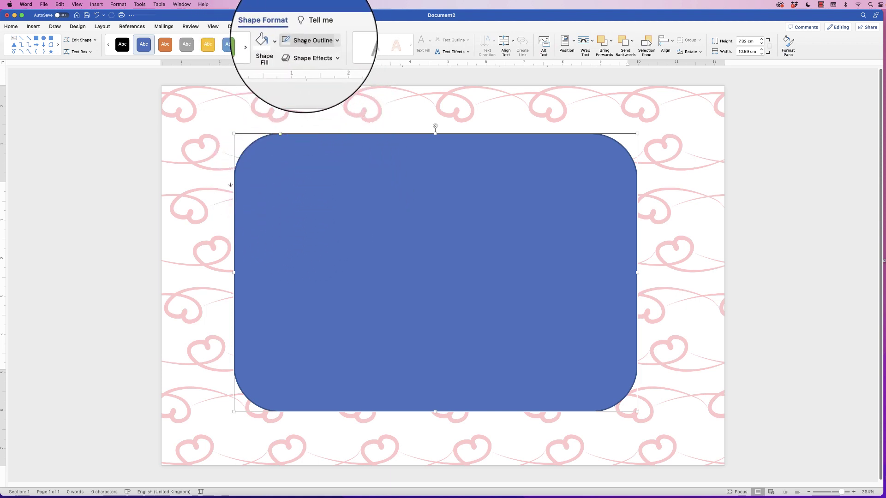
# Step: Remove the rounded rectangle's outline and its blue fill
pyautogui.click(326, 41)
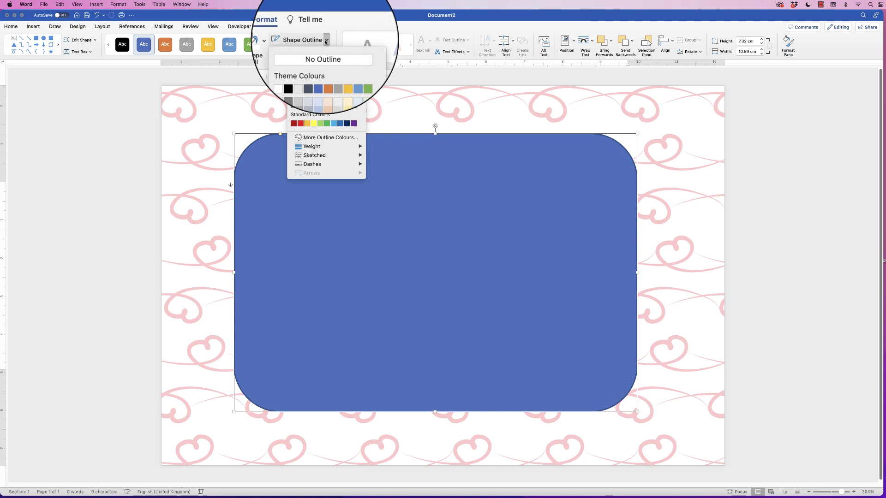
pyautogui.click(324, 54)
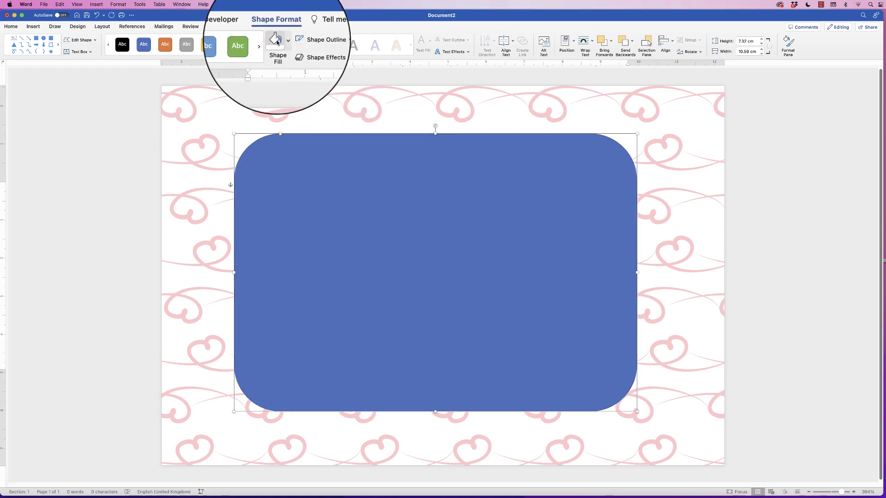
pyautogui.click(283, 41)
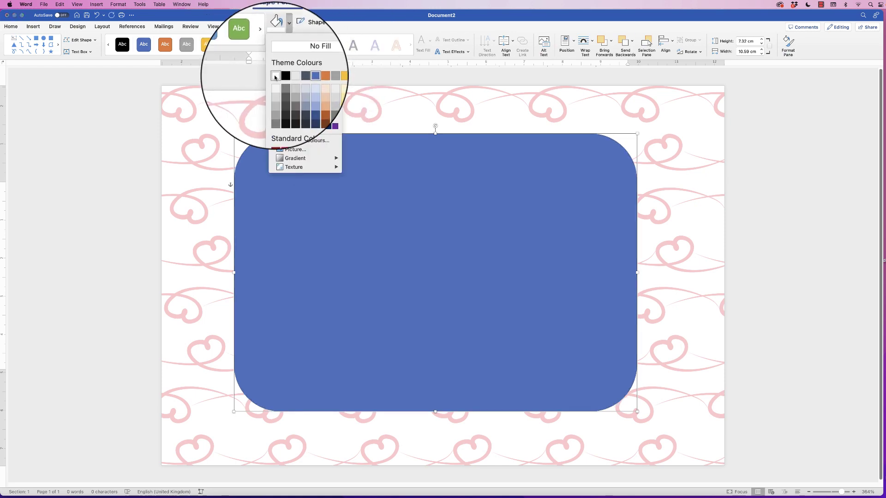
pyautogui.click(281, 54)
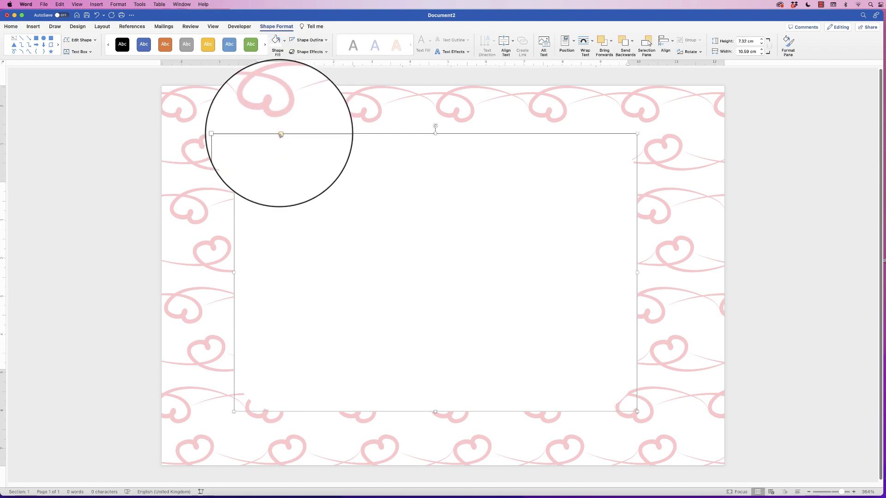
# Step: Make the rectangle's corners rounder and fill it plain white
pyautogui.click(281, 135)
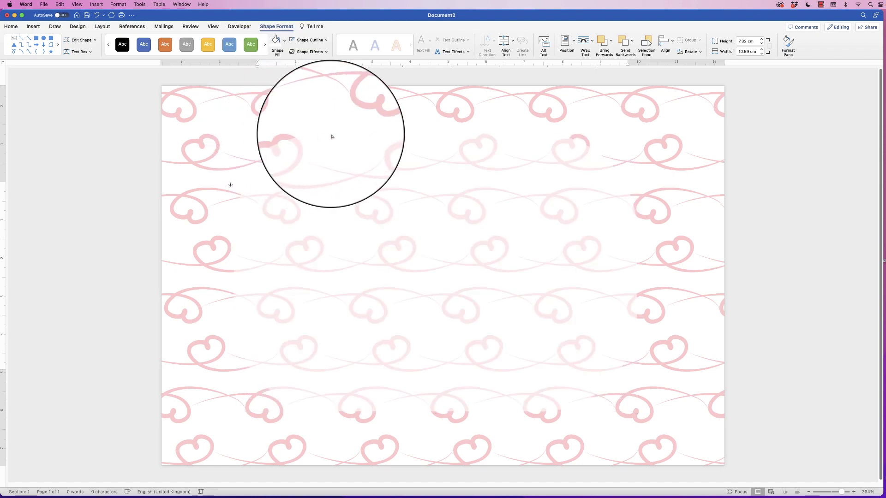
pyautogui.click(281, 135)
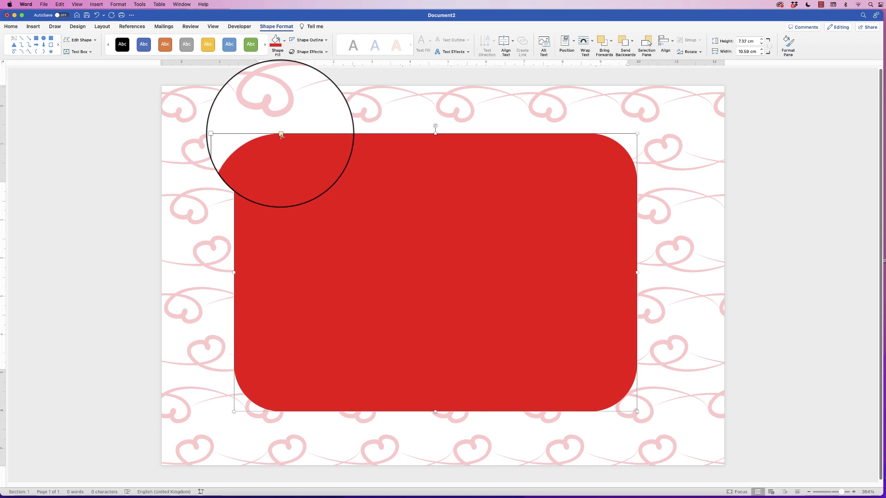
pyautogui.moveTo(281, 135); pyautogui.dragTo(313, 134)
pyautogui.click(285, 41)
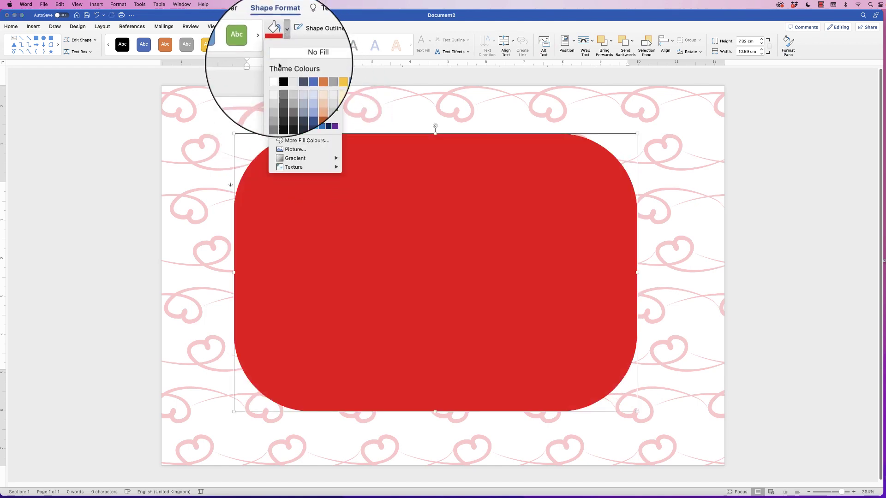
pyautogui.click(279, 60)
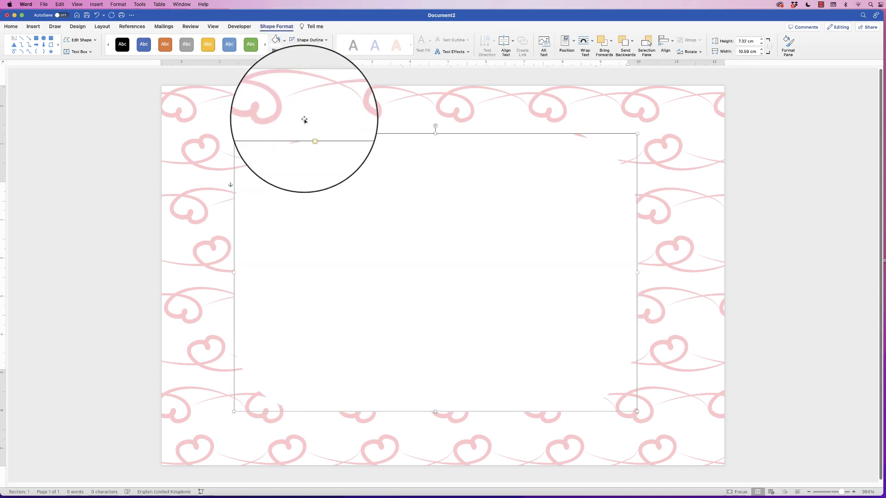
# Step: Draw a horizontal text box near the top of the white panel holding 'Save the date'
pyautogui.click(33, 26)
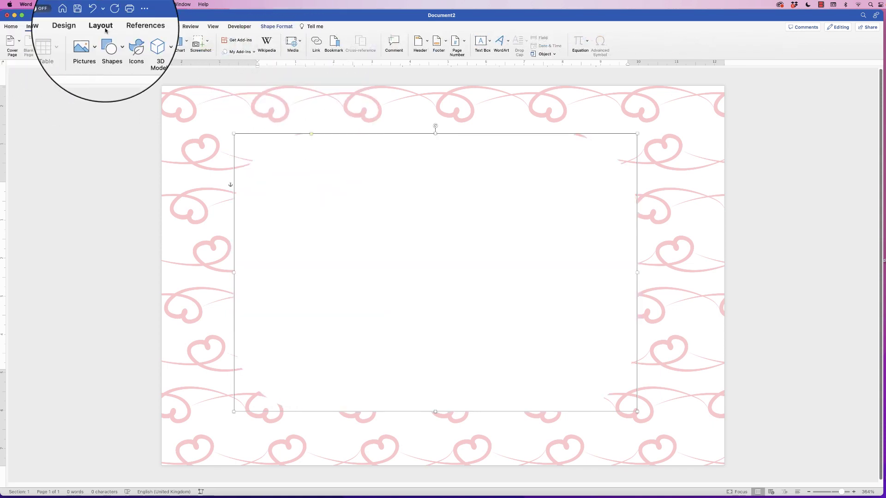
pyautogui.click(490, 41)
pyautogui.click(506, 53)
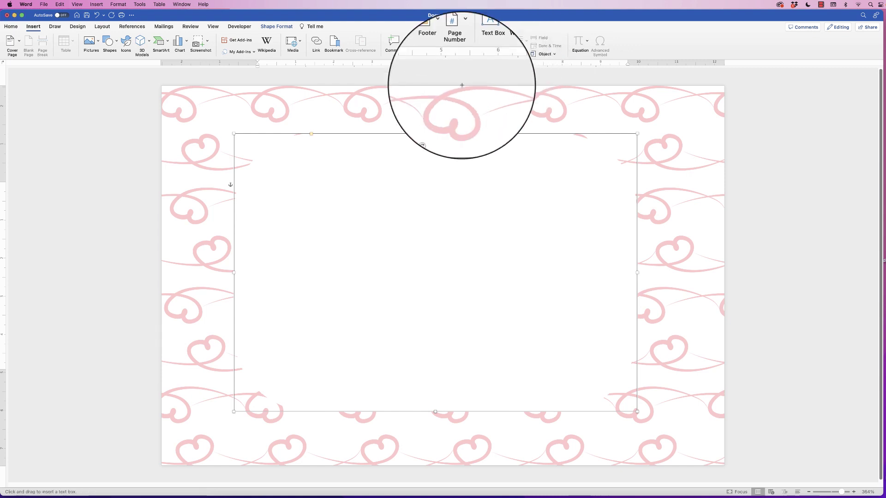
pyautogui.moveTo(331, 158); pyautogui.dragTo(556, 244)
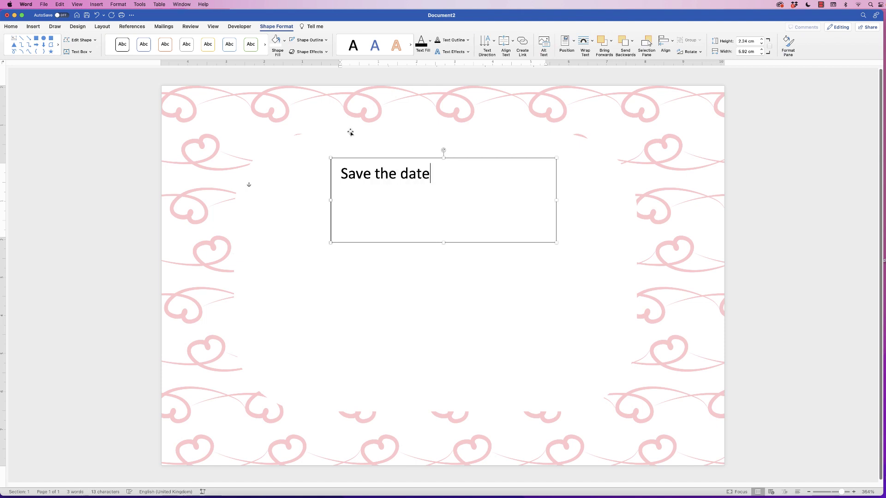
# Step: Format the 'Save the date' title in the Bellania script font at 20 pt
pyautogui.tripleClick(425, 171)
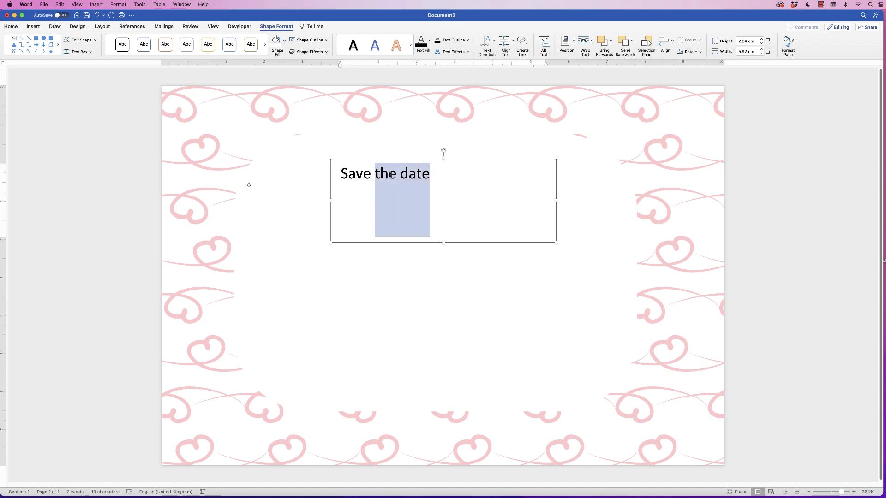
pyautogui.click(14, 28)
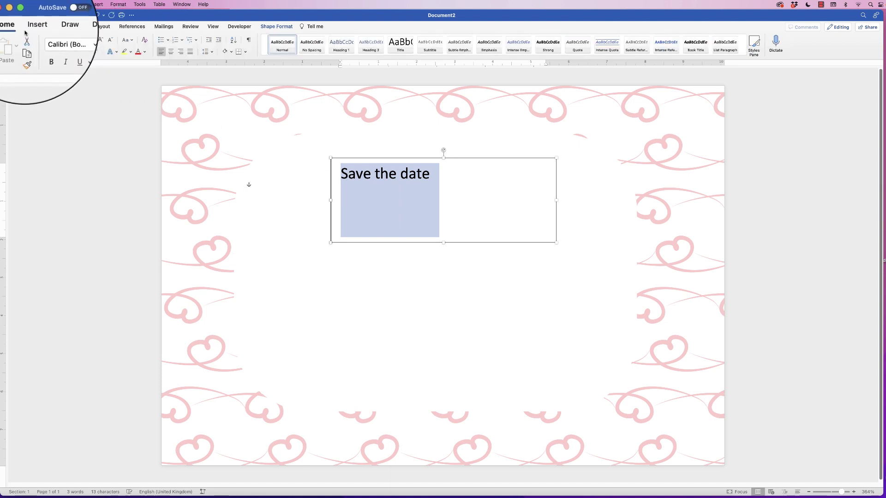
pyautogui.click(71, 40)
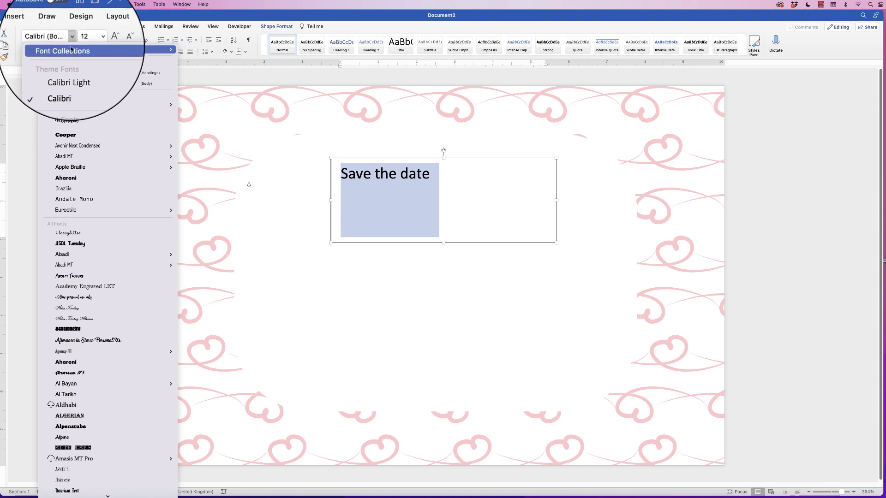
pyautogui.click(71, 124)
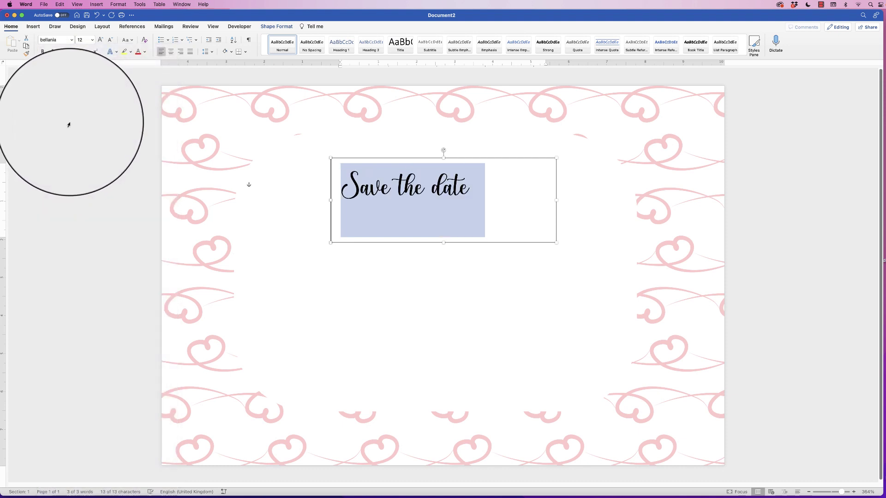
pyautogui.click(100, 43)
pyautogui.click(101, 42)
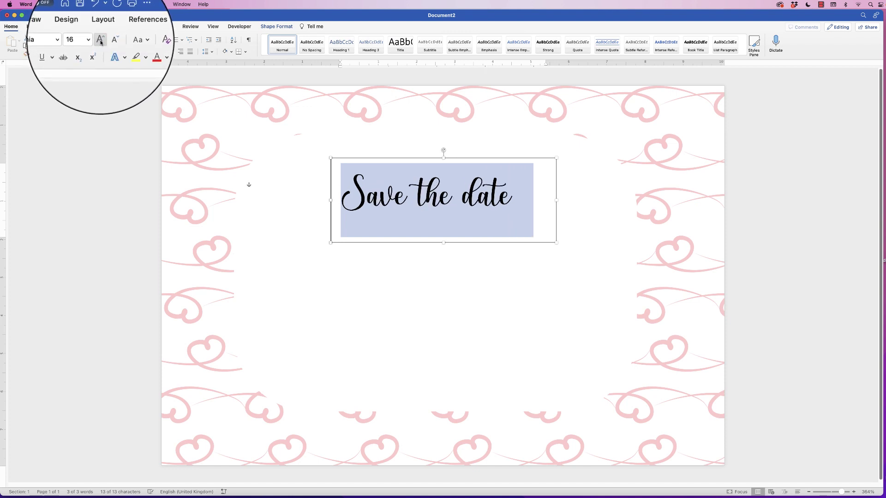
pyautogui.click(101, 41)
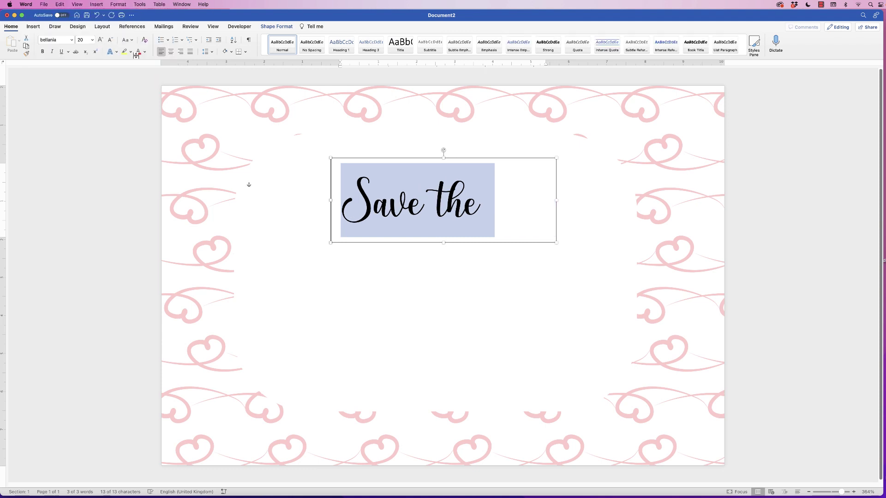
# Step: Widen and raise the title box, enlarge the text to 22 pt, and centre it
pyautogui.moveTo(556, 200); pyautogui.dragTo(590, 200)
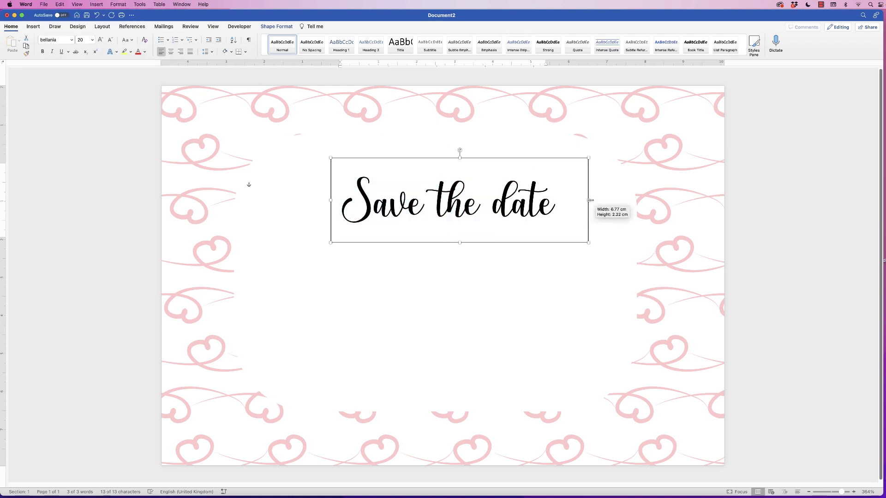
pyautogui.moveTo(503, 200); pyautogui.dragTo(494, 184)
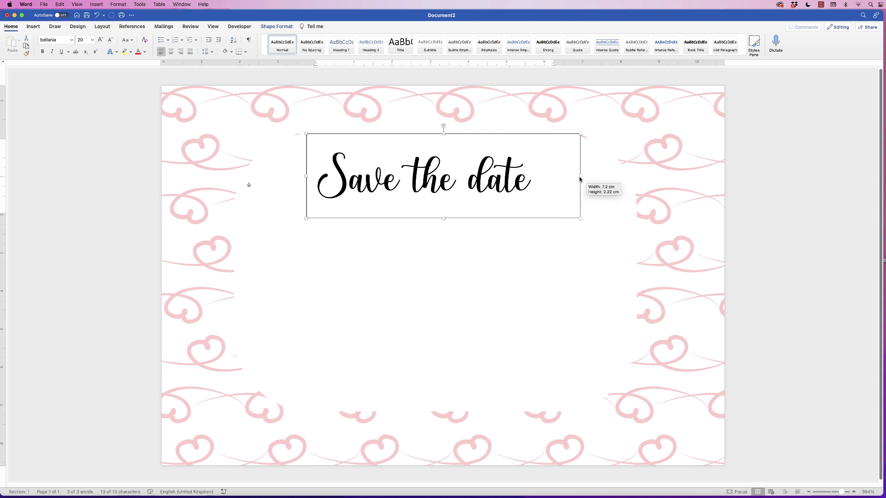
pyautogui.click(100, 41)
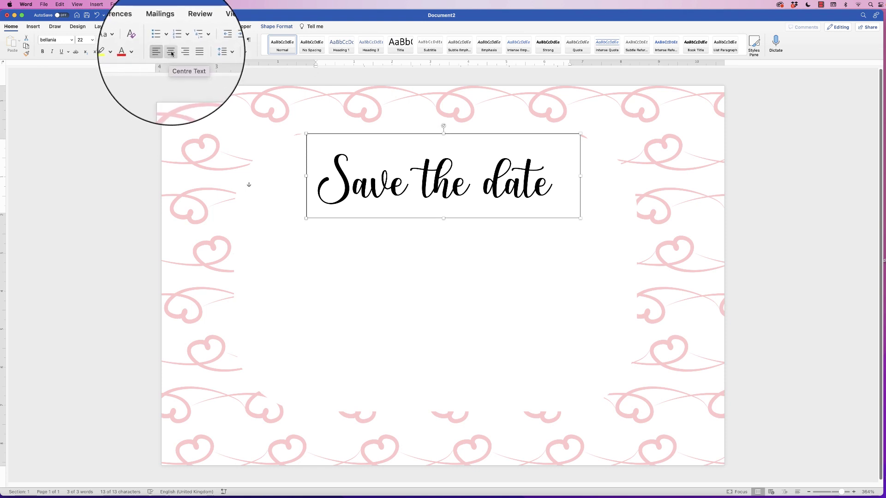
pyautogui.click(170, 54)
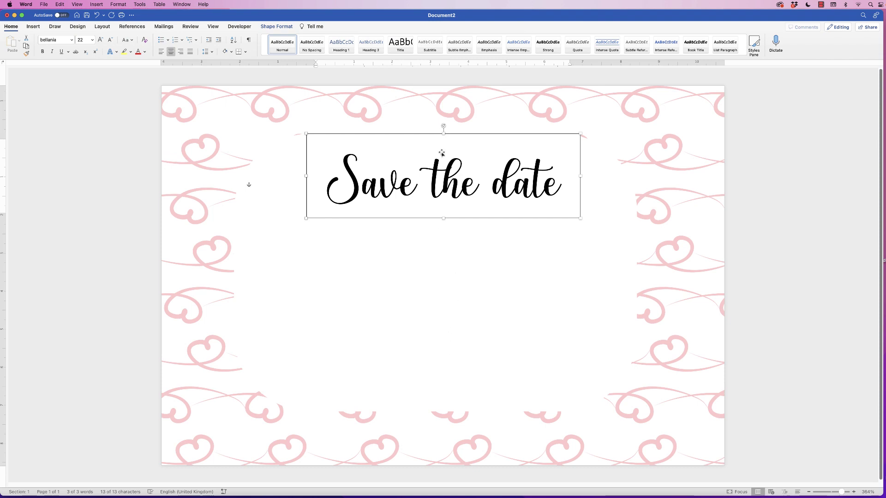
pyautogui.click(408, 251)
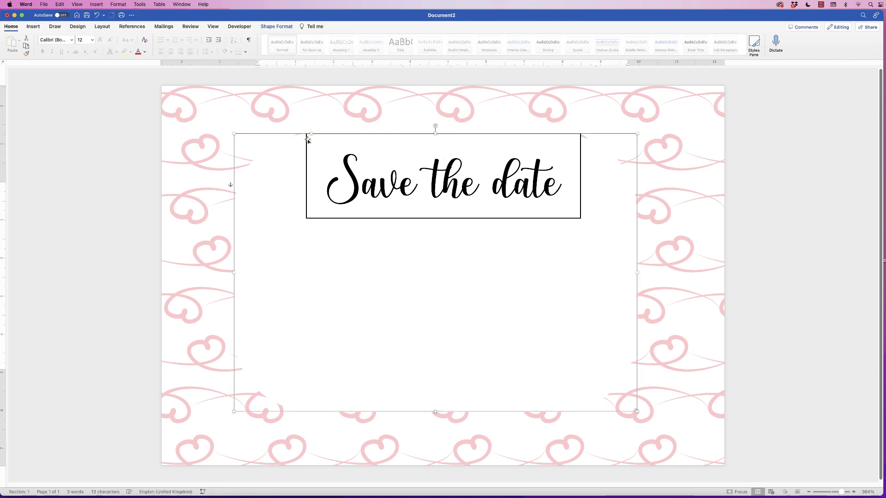
# Step: Open Format Shape for the 'Save the date' box and move it to 5.8 cm left, 1.81 cm top on the panel
pyautogui.click(444, 182)
pyautogui.doubleClick(441, 165)
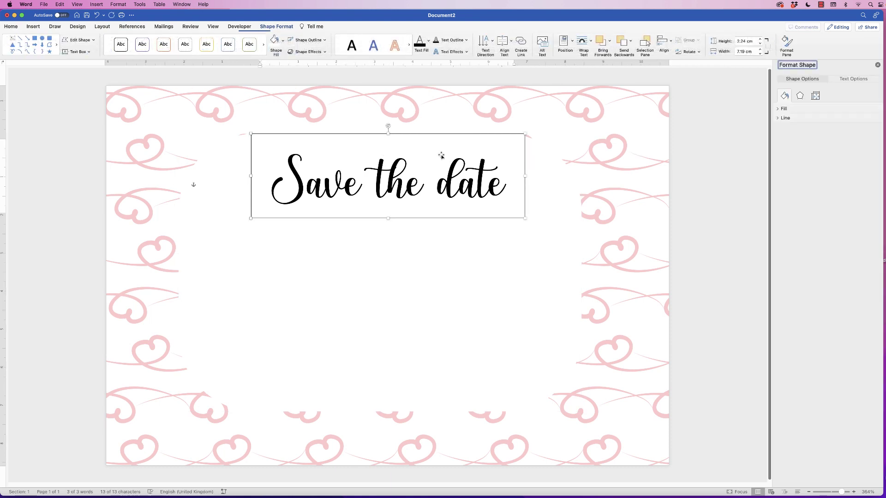
pyautogui.moveTo(385, 176); pyautogui.dragTo(434, 128)
pyautogui.click(251, 111)
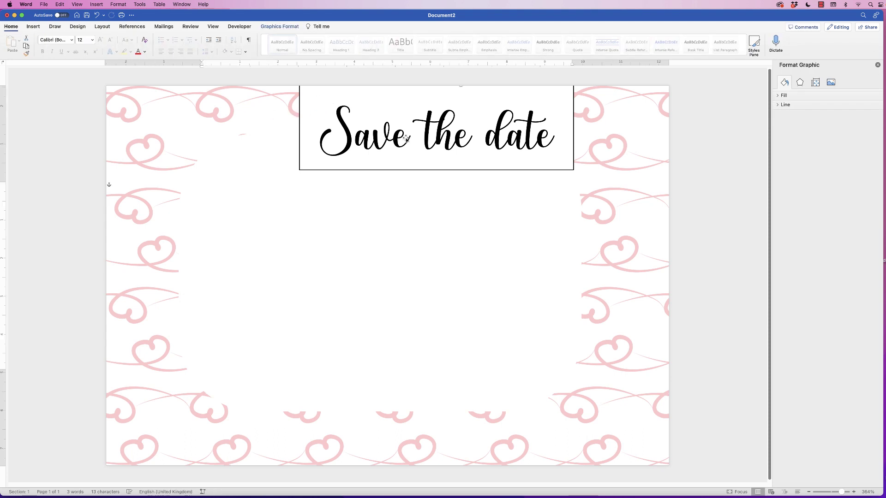
pyautogui.moveTo(435, 131); pyautogui.dragTo(381, 203)
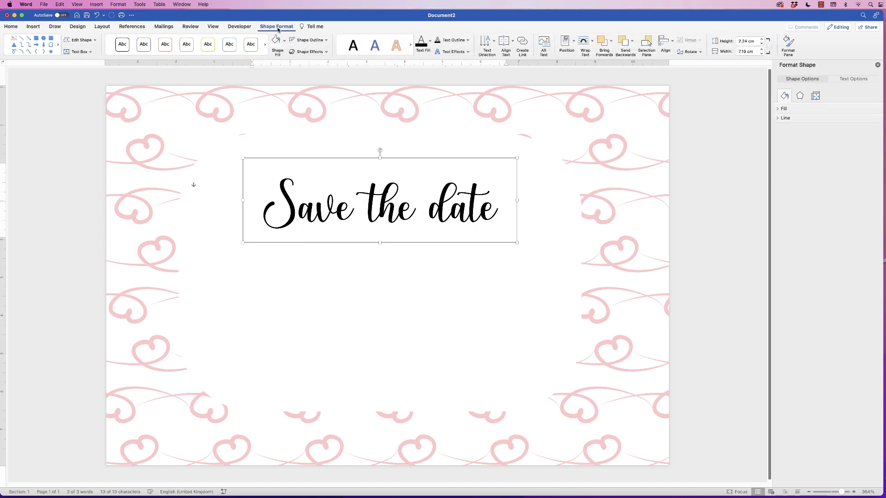
# Step: Set the 'Save the date' box to No Fill and nudge it slightly up and left
pyautogui.click(327, 41)
pyautogui.click(305, 79)
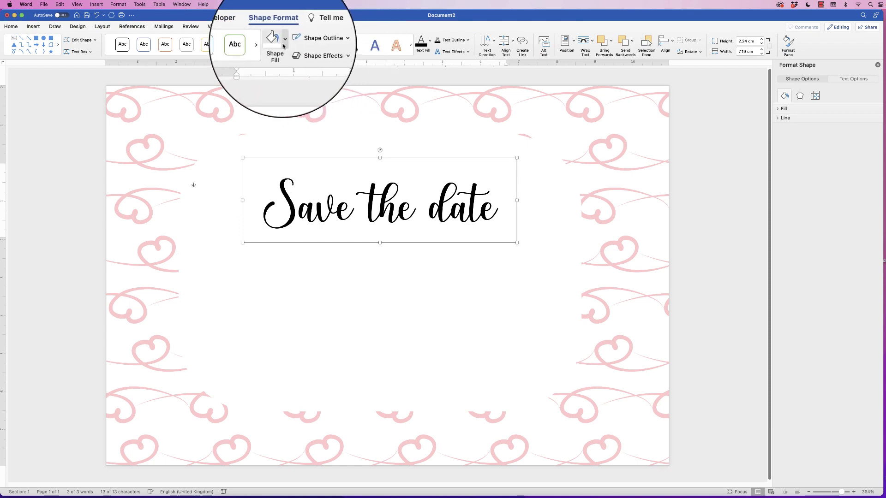
pyautogui.click(284, 46)
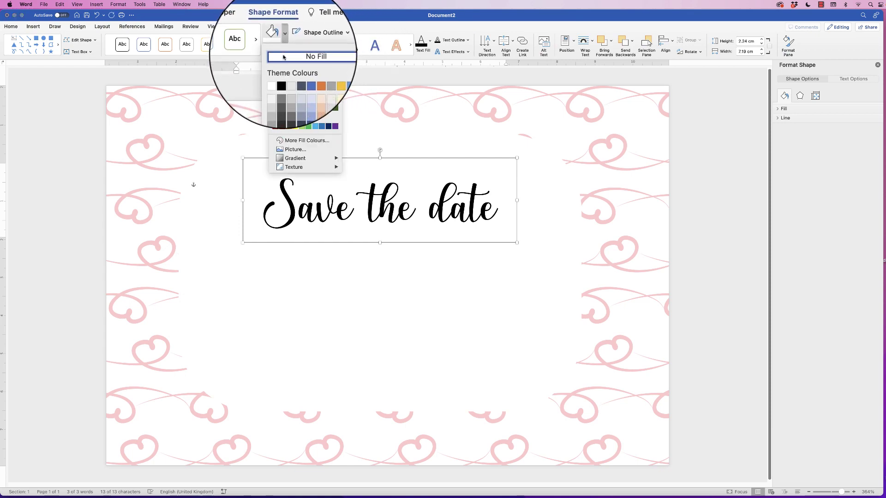
pyautogui.click(284, 56)
pyautogui.moveTo(378, 209)
pyautogui.mouseDown()
pyautogui.moveTo(411, 185)
pyautogui.moveTo(408, 121)
pyautogui.moveTo(400, 116)
pyautogui.moveTo(384, 189)
pyautogui.moveTo(365, 216)
pyautogui.moveTo(365, 207)
pyautogui.mouseUp()
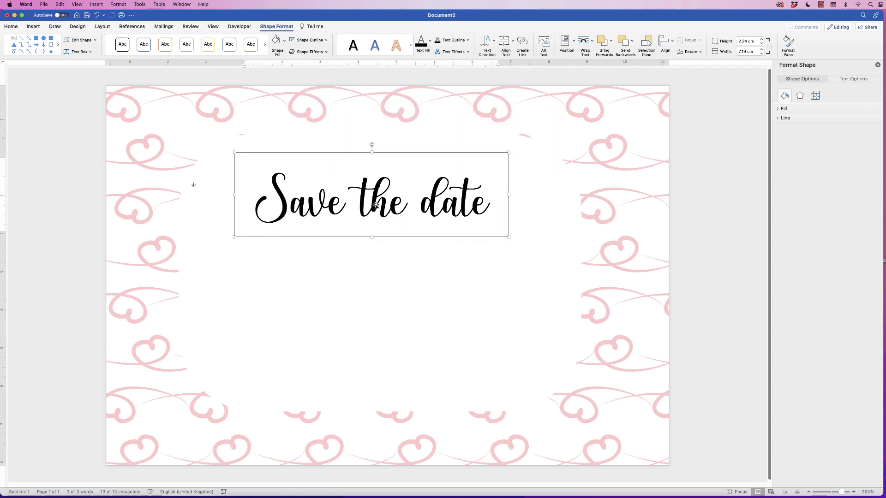
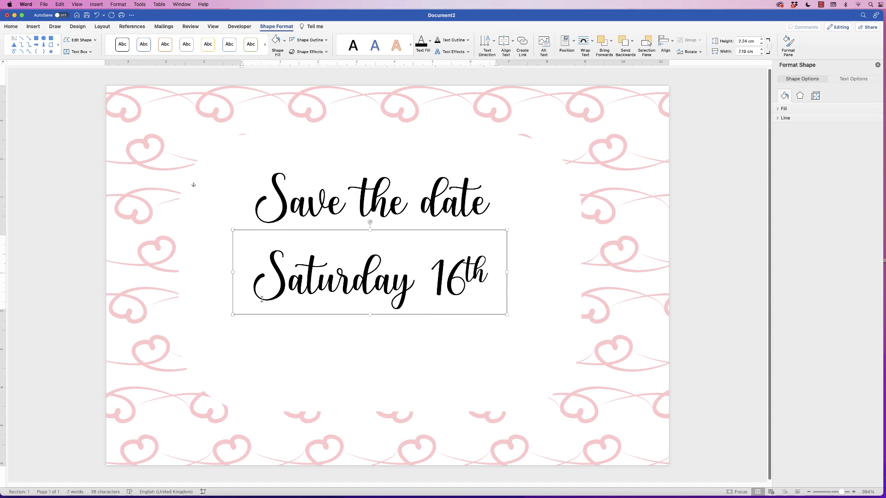
# Step: Change the date line's font to Arial
pyautogui.click(217, 288)
pyautogui.click(309, 277)
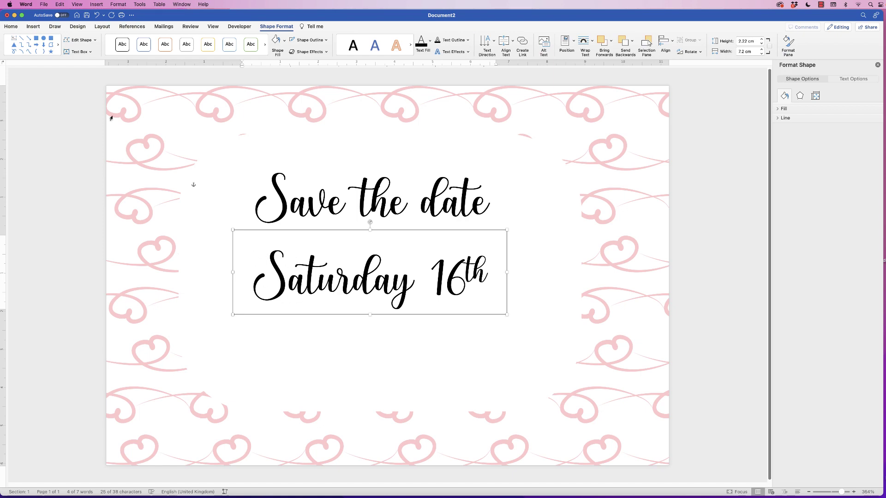
pyautogui.click(10, 26)
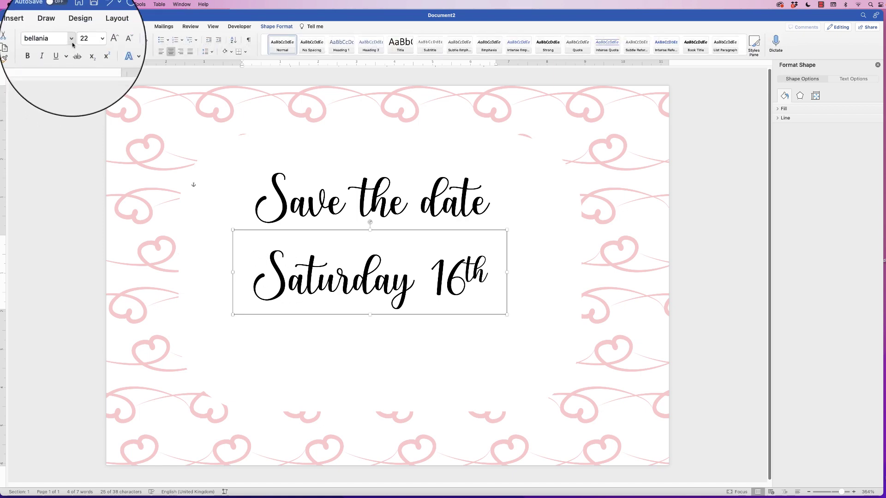
pyautogui.click(71, 40)
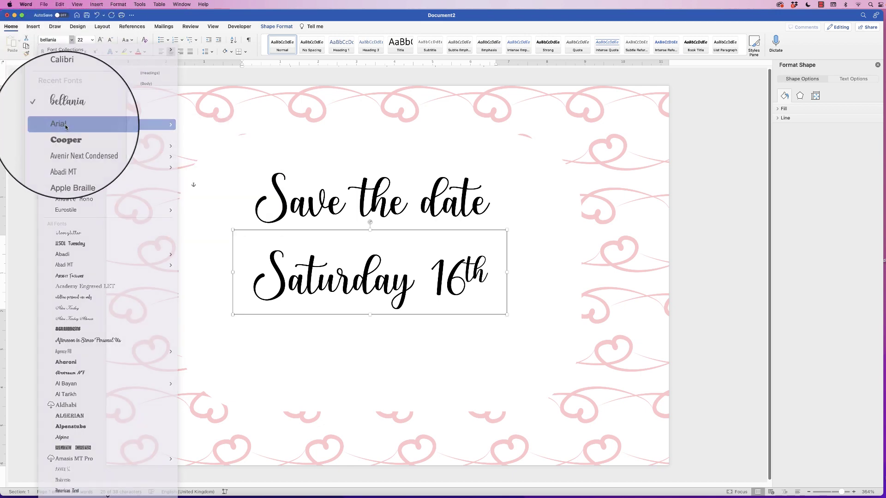
pyautogui.click(66, 127)
# Step: Reduce the date to 14 pt so it fits one line, and shrink its box
pyautogui.click(110, 40)
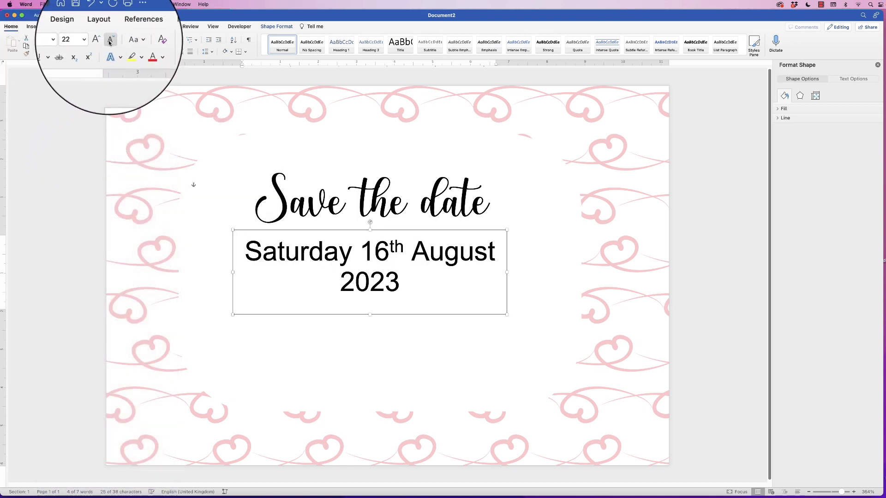
pyautogui.click(110, 41)
pyautogui.click(110, 40)
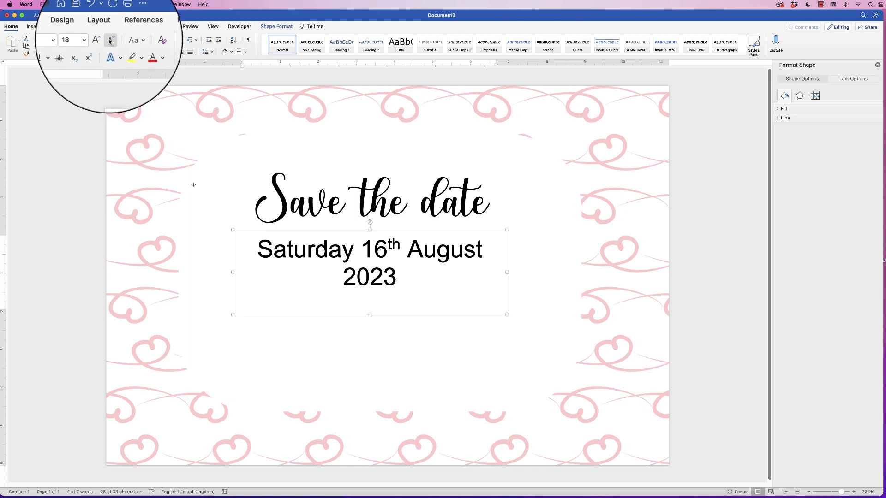
pyautogui.click(110, 40)
pyautogui.click(110, 41)
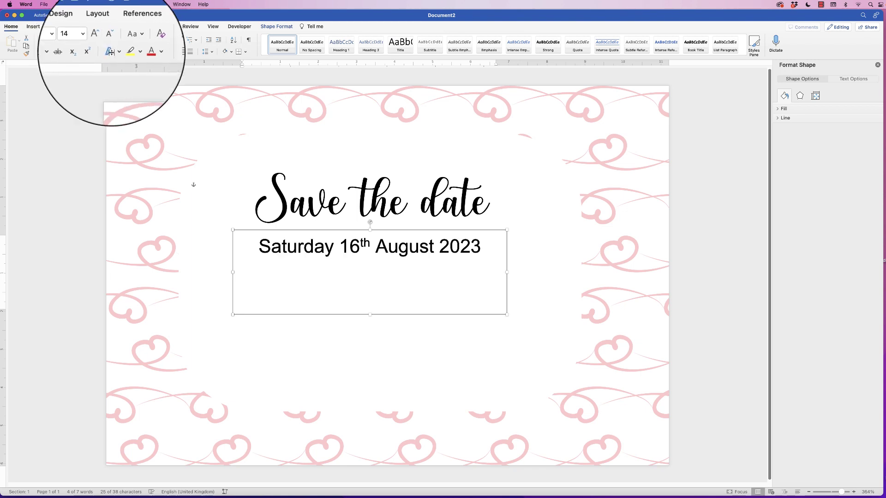
pyautogui.moveTo(369, 314); pyautogui.dragTo(396, 273)
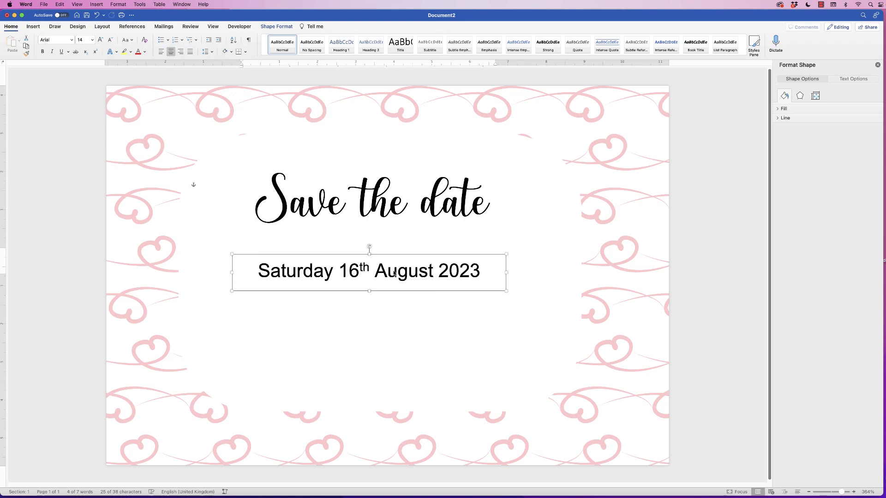
# Step: Widen the 'Save the date' box, enlarge the text to 28 pt, and place it above the date
pyautogui.click(417, 205)
pyautogui.moveTo(508, 195); pyautogui.dragTo(590, 196)
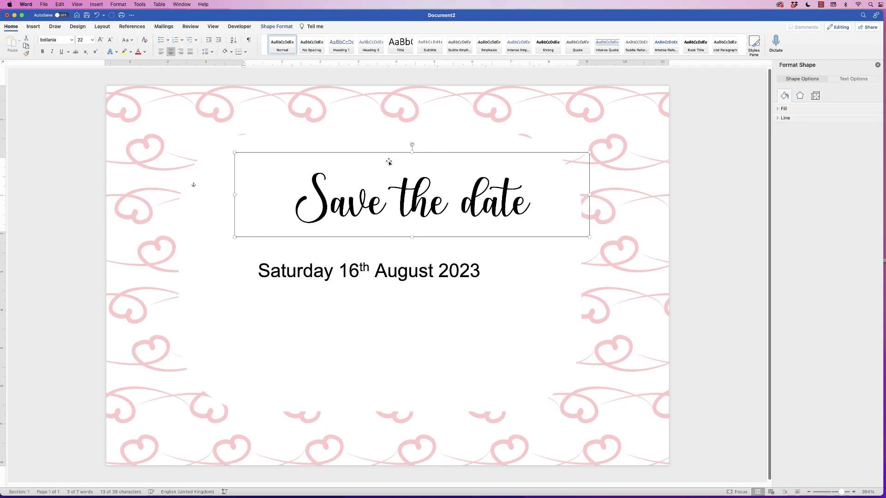
pyautogui.click(101, 41)
pyautogui.click(101, 41)
pyautogui.click(100, 41)
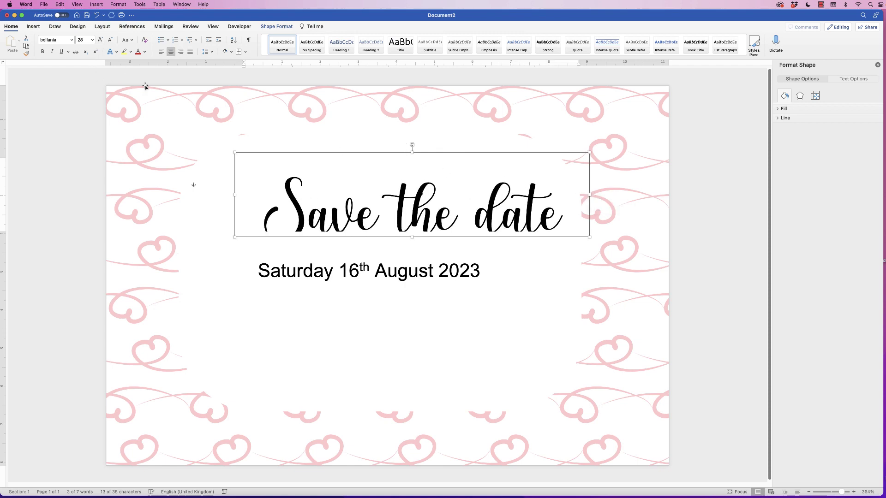
pyautogui.moveTo(412, 238); pyautogui.dragTo(387, 219)
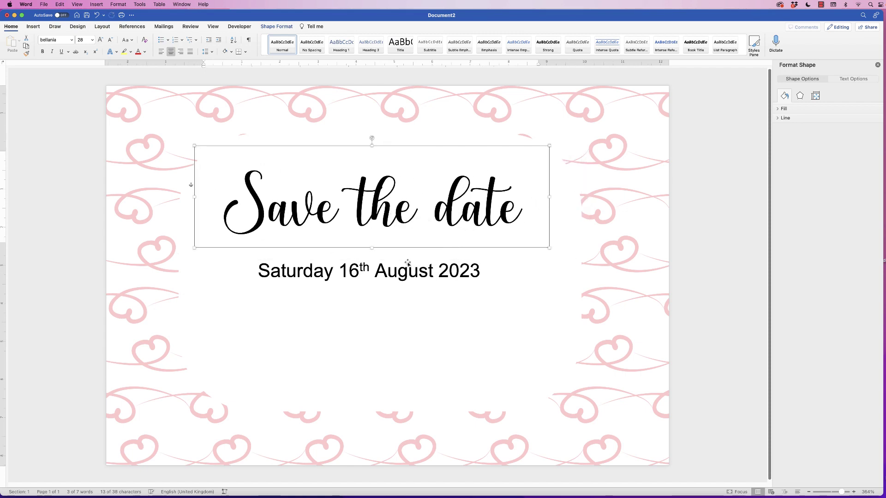
pyautogui.moveTo(406, 275); pyautogui.dragTo(409, 262)
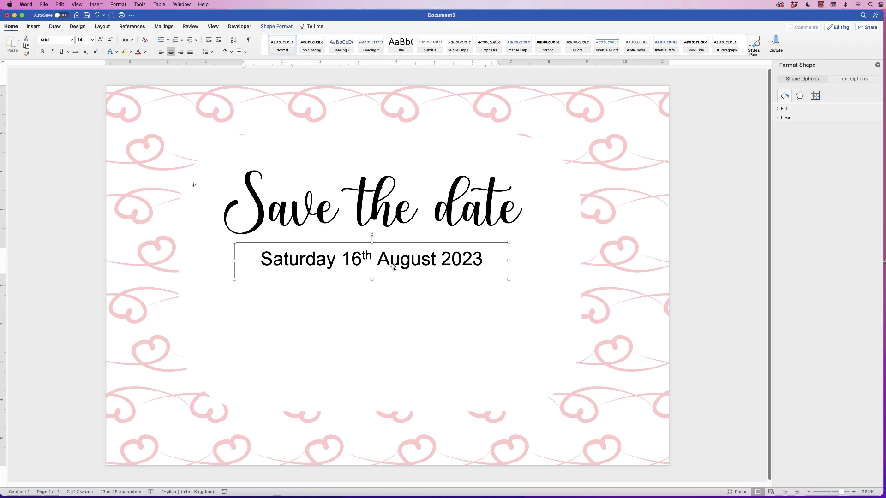
# Step: Duplicate the date line into four stacked copies and select the second copy's text
pyautogui.moveTo(396, 263); pyautogui.dragTo(398, 300)
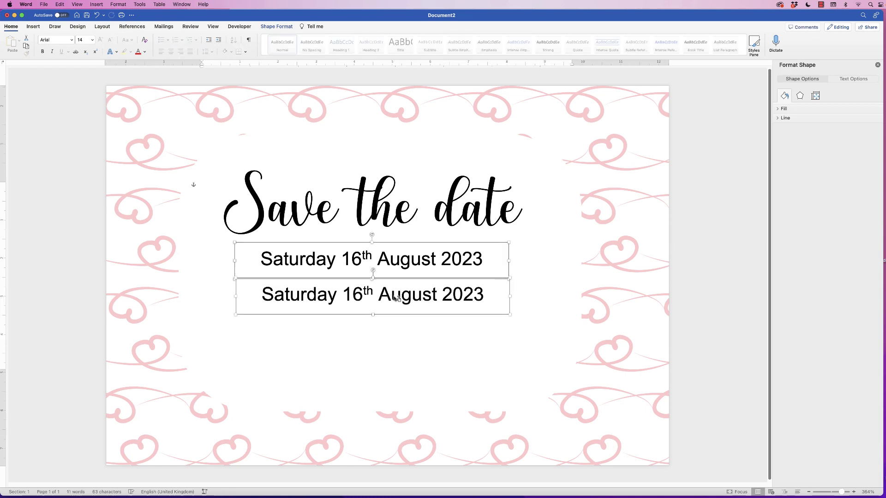
pyautogui.moveTo(395, 296); pyautogui.dragTo(398, 369)
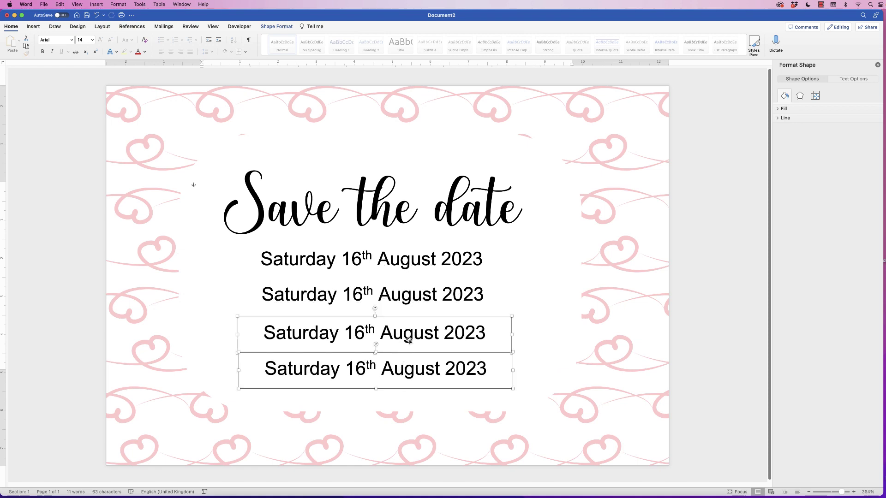
pyautogui.click(414, 295)
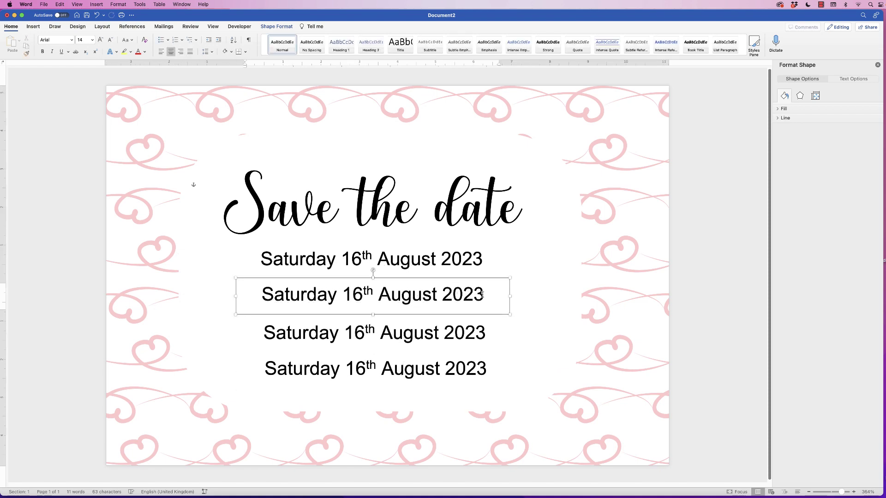
pyautogui.moveTo(482, 294); pyautogui.dragTo(313, 307)
pyautogui.click(434, 291)
pyautogui.moveTo(482, 297); pyautogui.dragTo(317, 299)
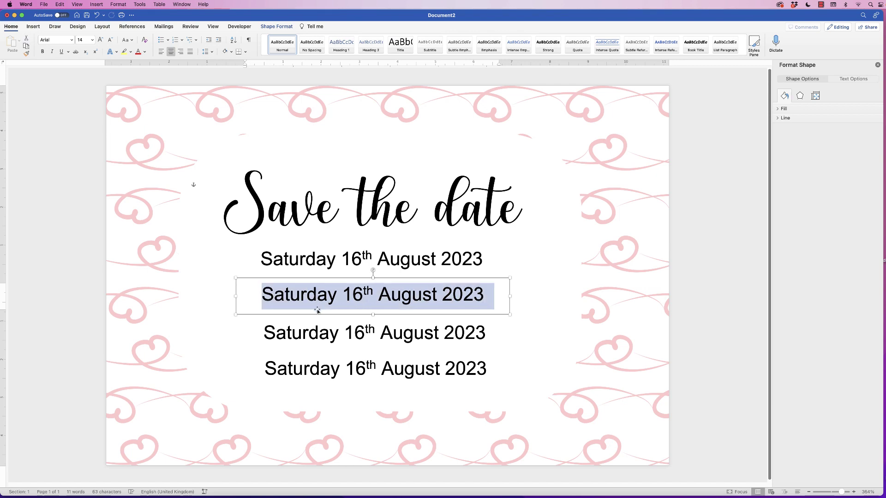
# Step: Overwrite the second date copy with 'For the wedding of' and the third with the first partner's name
pyautogui.write('For the')
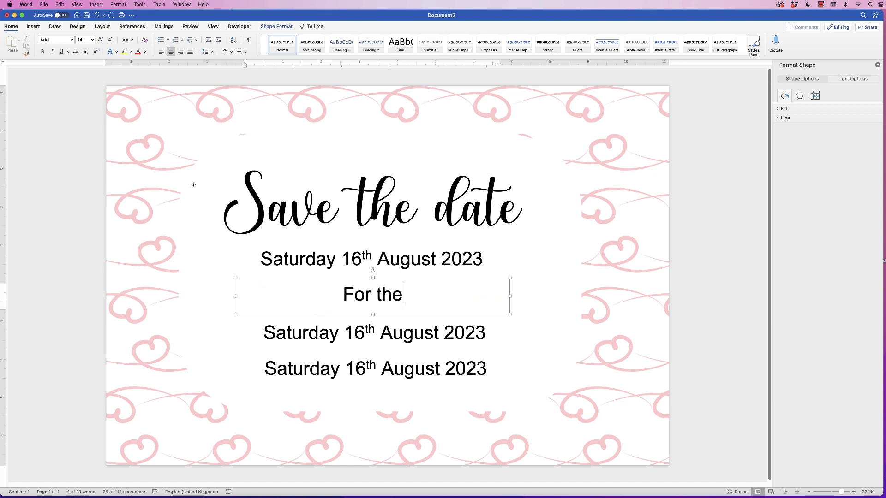
pyautogui.write(' wedding of')
pyautogui.click(485, 335)
pyautogui.moveTo(485, 334); pyautogui.dragTo(263, 335)
pyautogui.write('Jane Brown')
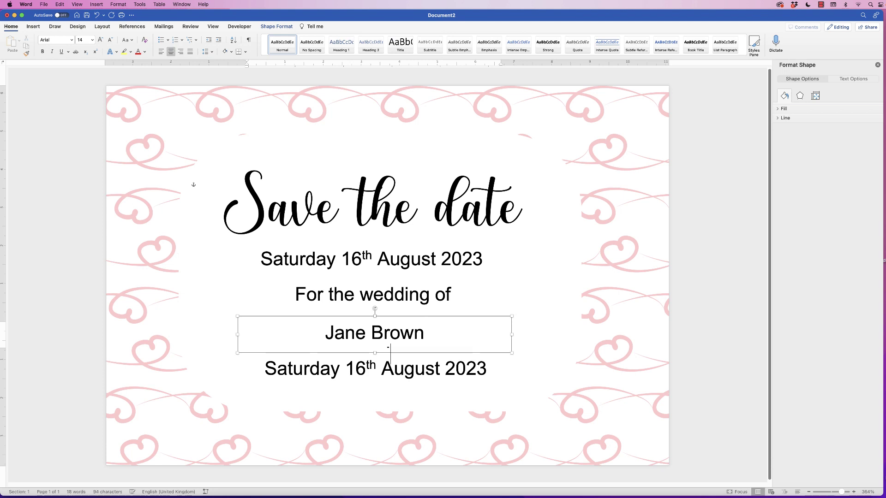
# Step: Enlarge the names box and move the spare date line to the card's bottom-left
pyautogui.moveTo(375, 354); pyautogui.dragTo(381, 421)
pyautogui.click(398, 356)
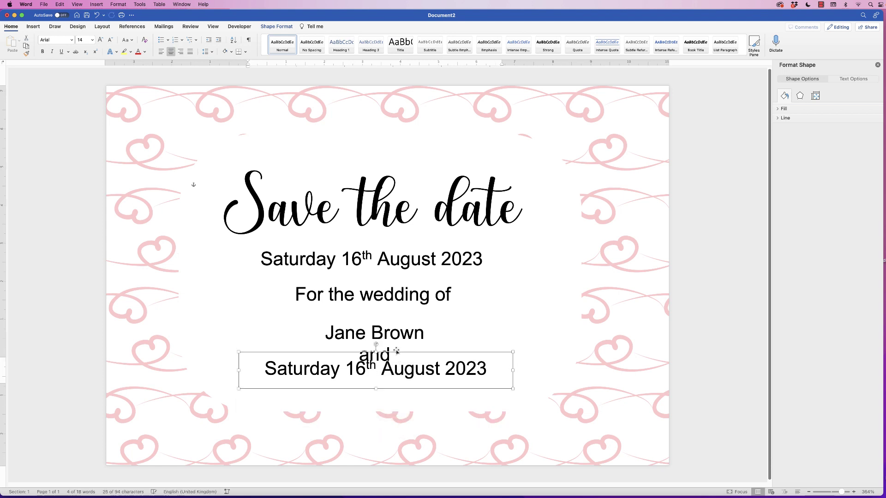
pyautogui.click(397, 339)
pyautogui.click(396, 353)
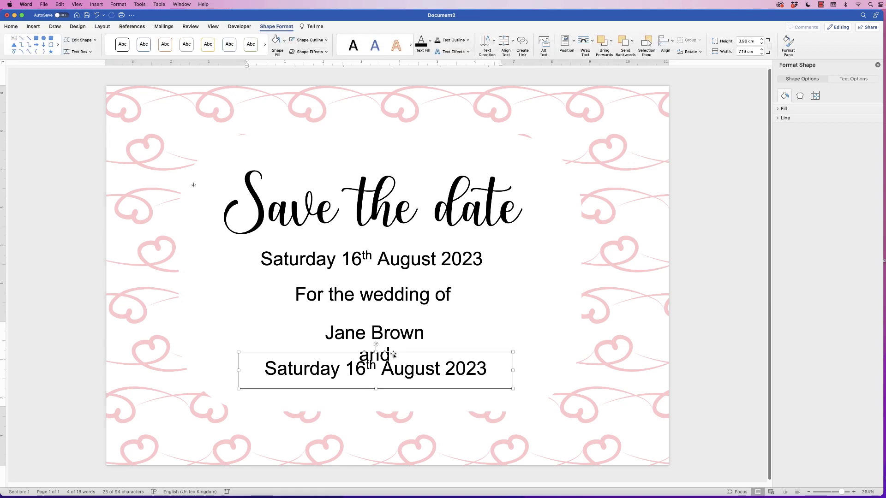
pyautogui.click(396, 337)
pyautogui.click(420, 372)
pyautogui.moveTo(415, 372); pyautogui.dragTo(290, 443)
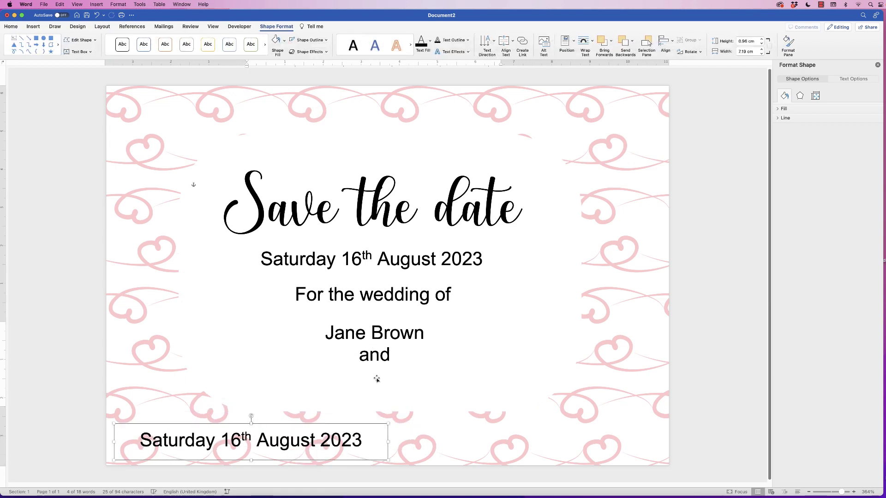
# Step: Add the second partner's name after 'And', then select the word 'And'
pyautogui.click(395, 356)
pyautogui.write('Christpo')
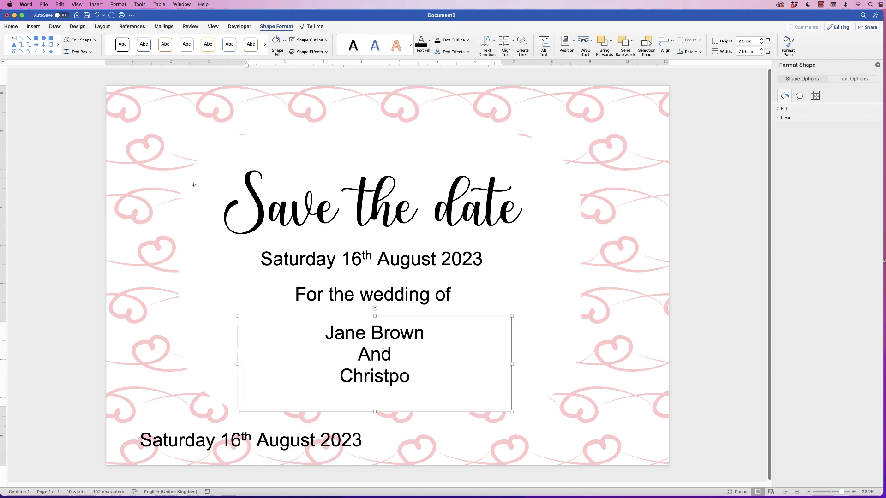
pyautogui.press('BackSpace')
pyautogui.press('BackSpace')
pyautogui.write('opher Smith')
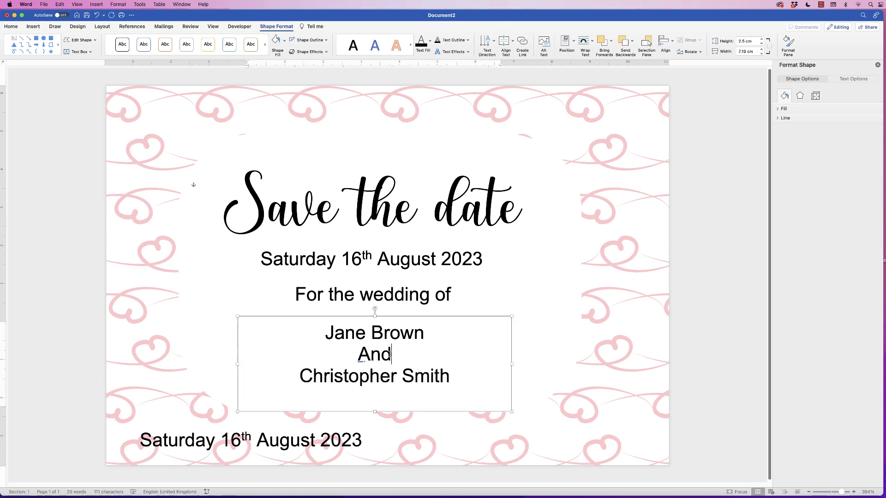
pyautogui.moveTo(366, 357); pyautogui.dragTo(363, 359)
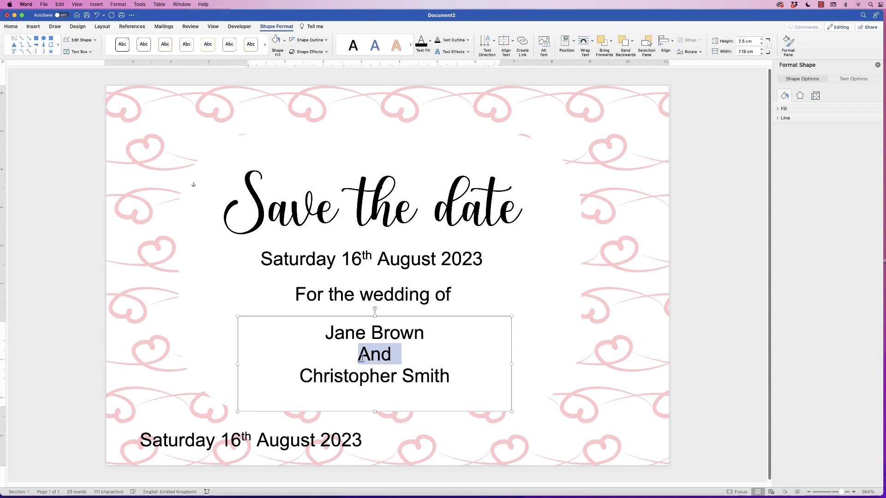
# Step: Make 'And' all capitals and shrink it to 5.5 pt
pyautogui.click(12, 28)
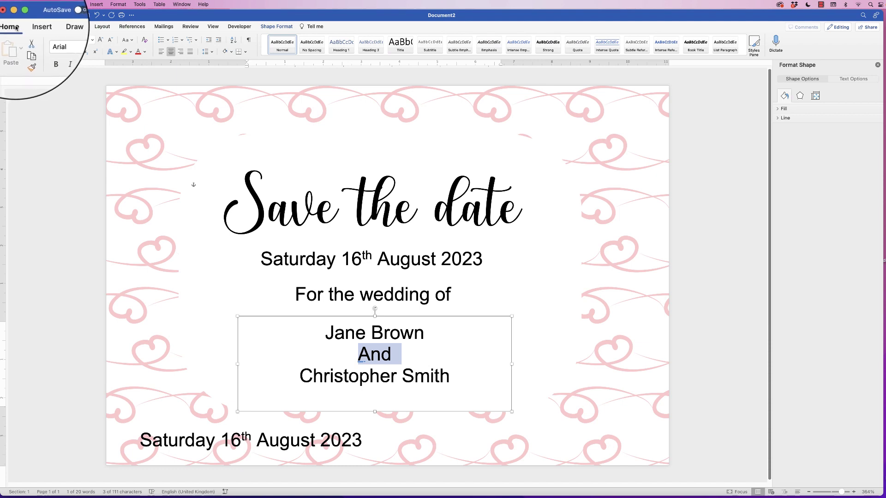
pyautogui.click(110, 42)
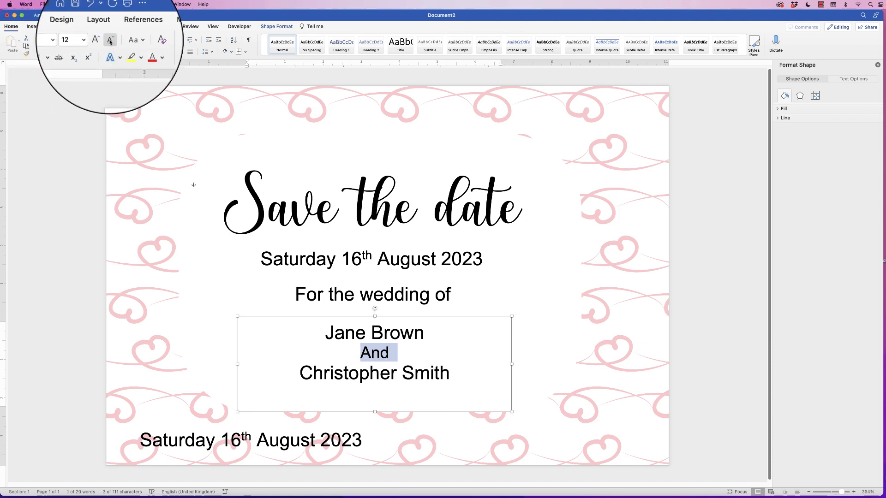
pyautogui.click(109, 42)
pyautogui.click(110, 42)
pyautogui.click(110, 42)
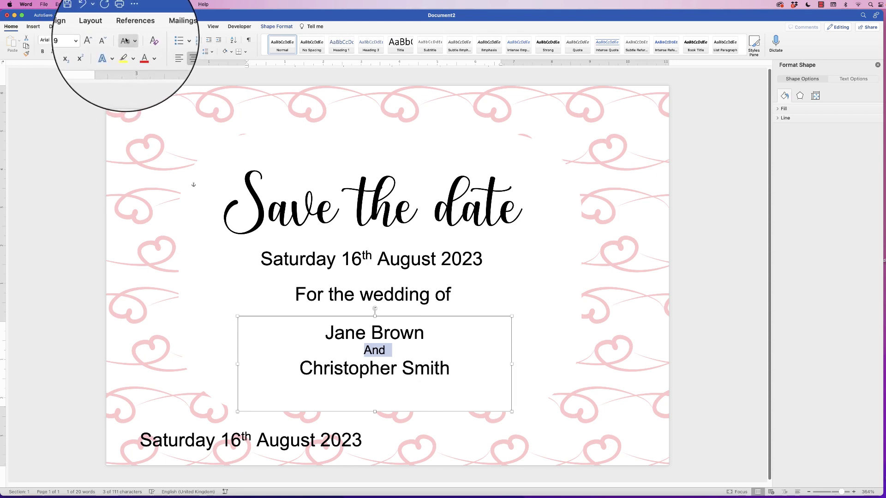
pyautogui.click(132, 42)
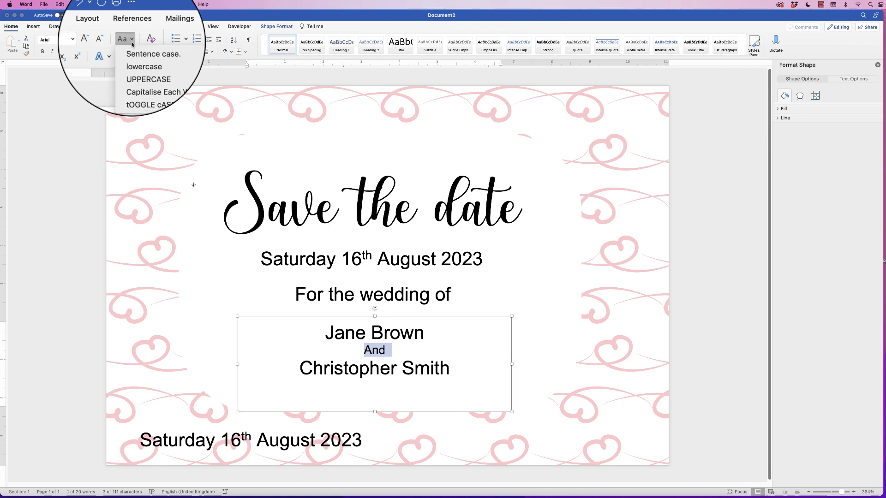
pyautogui.click(133, 67)
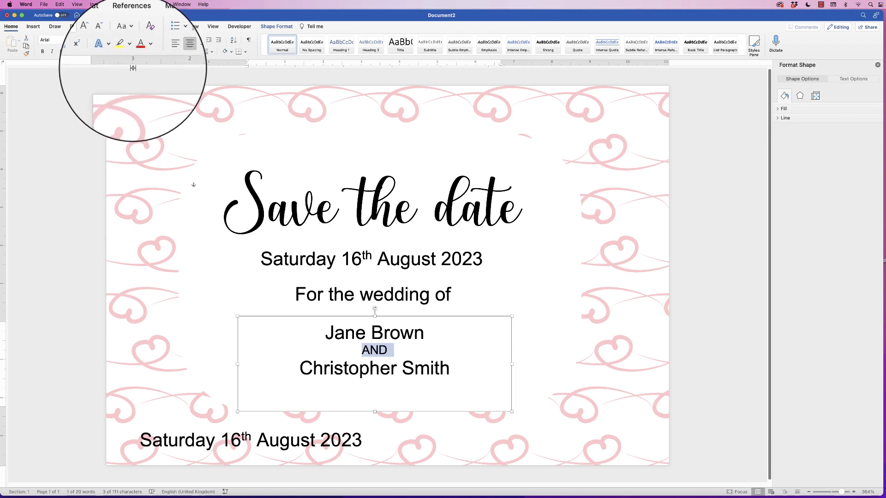
pyautogui.click(109, 42)
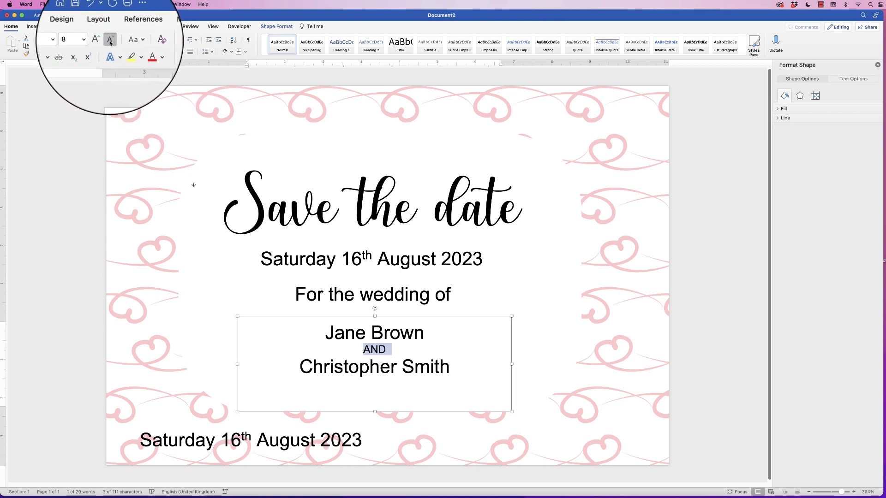
pyautogui.click(110, 42)
pyautogui.click(110, 42)
pyautogui.click(109, 42)
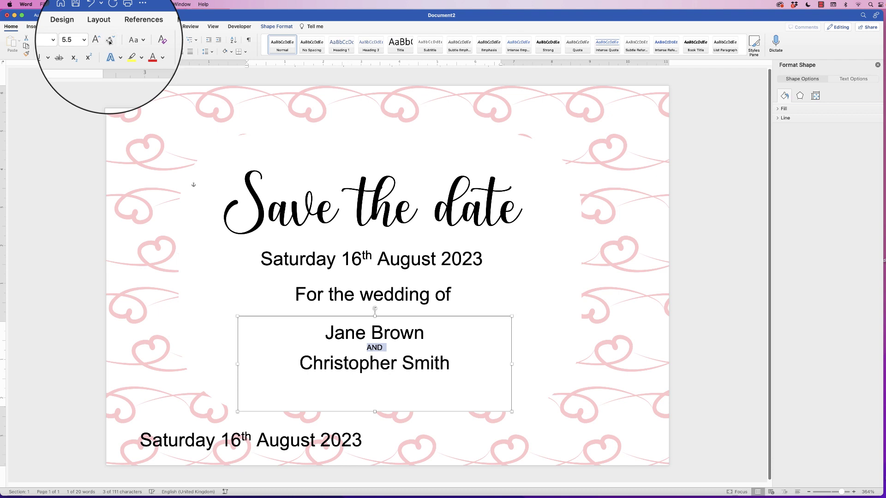
# Step: Move the names box under 'For the wedding of', narrow it, and raise the date copy beneath it
pyautogui.moveTo(375, 410); pyautogui.dragTo(375, 375)
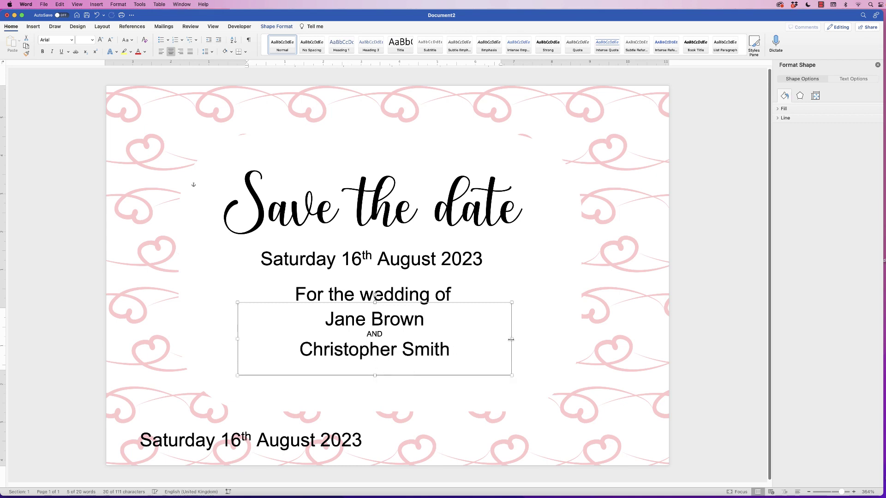
pyautogui.moveTo(511, 339); pyautogui.dragTo(424, 360)
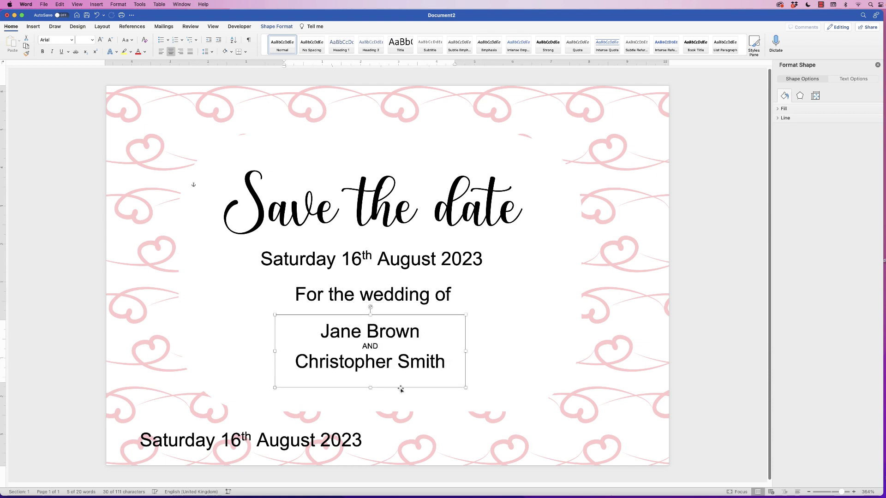
pyautogui.moveTo(331, 442); pyautogui.dragTo(321, 397)
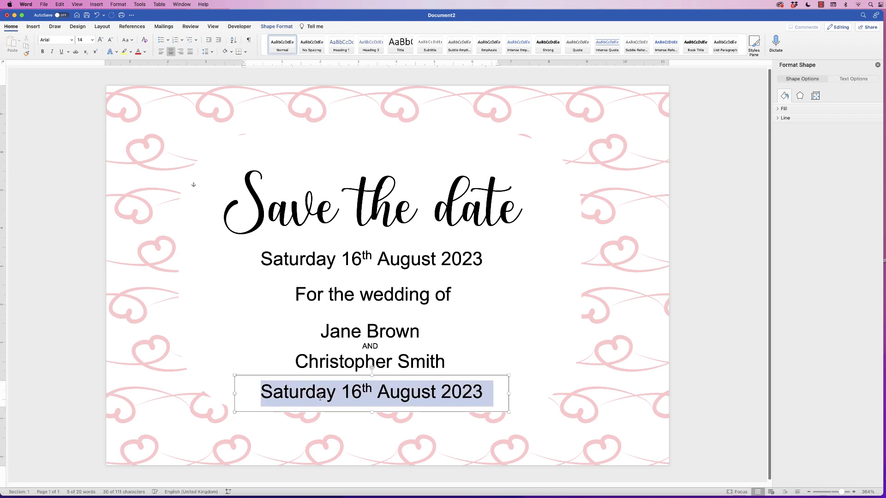
# Step: Replace the spare date's text with 'INVITATION TO FOLLOW'
pyautogui.press('BackSpace')
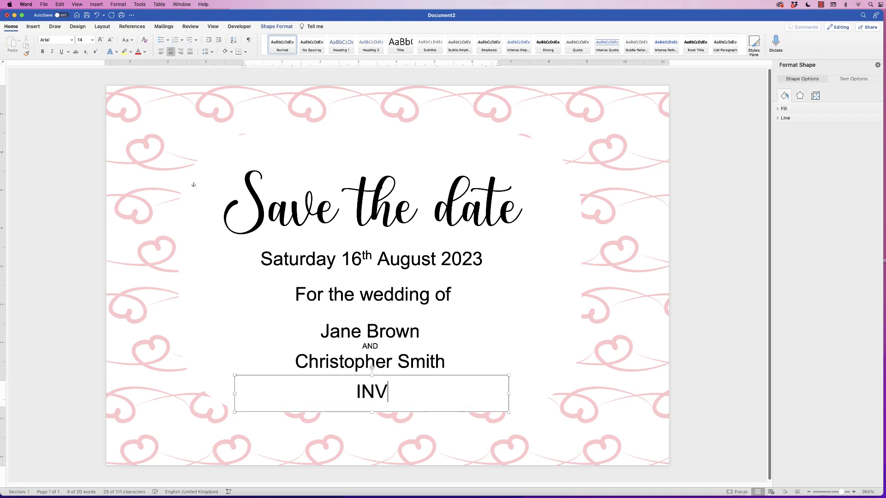
pyautogui.write('INVITATION TO FOLLOW')
pyautogui.click(485, 358)
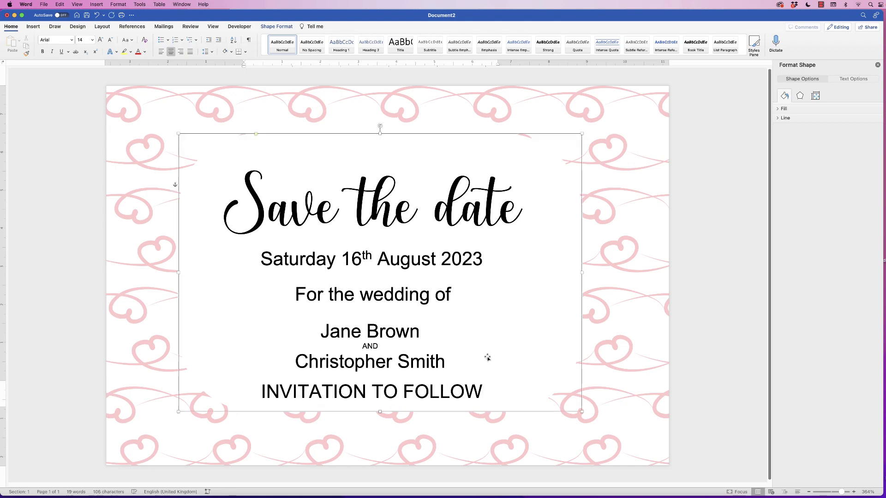
# Step: Reduce INVITATION TO FOLLOW to 8 pt and narrow its box to fit the text
pyautogui.click(446, 394)
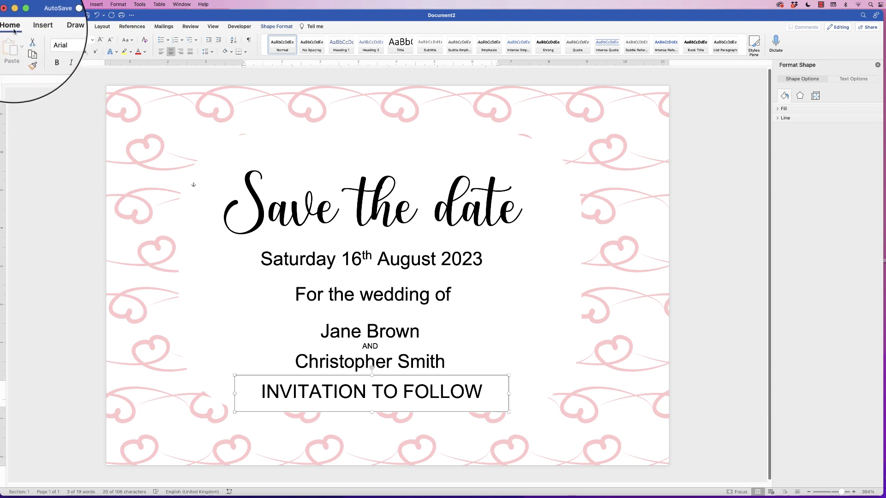
pyautogui.click(110, 40)
pyautogui.click(110, 40)
pyautogui.click(110, 41)
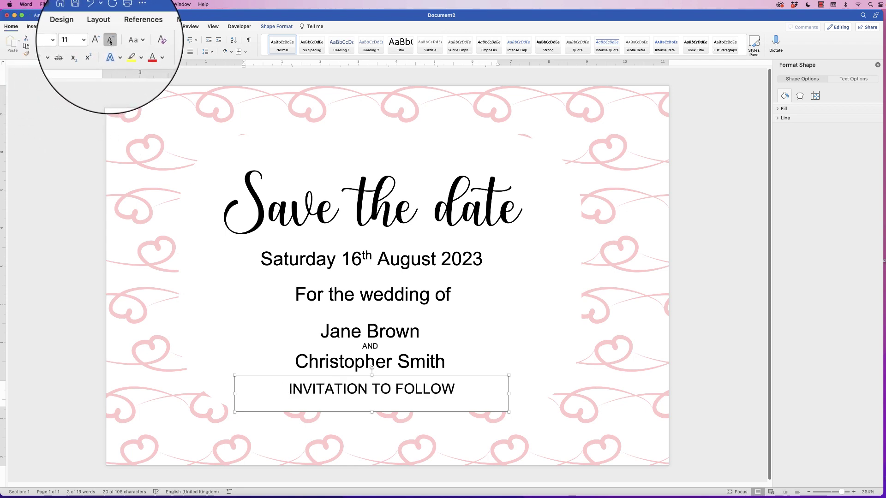
pyautogui.click(109, 41)
pyautogui.click(110, 40)
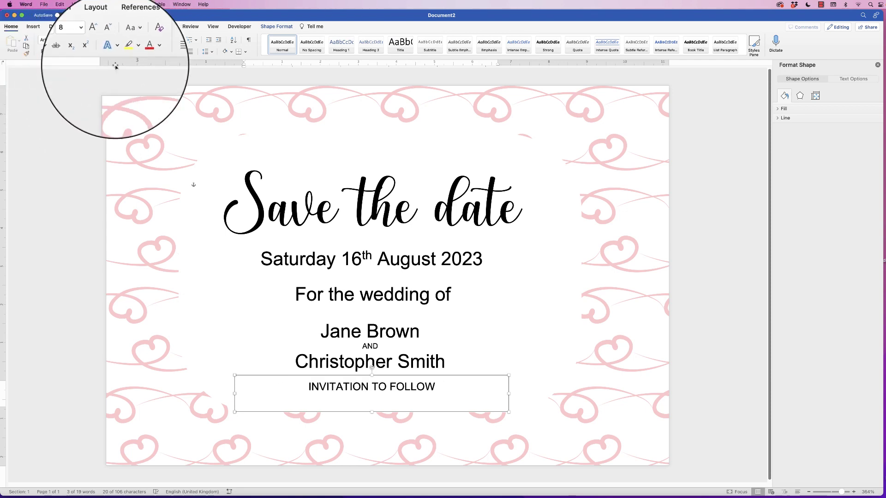
pyautogui.moveTo(508, 411); pyautogui.dragTo(430, 401)
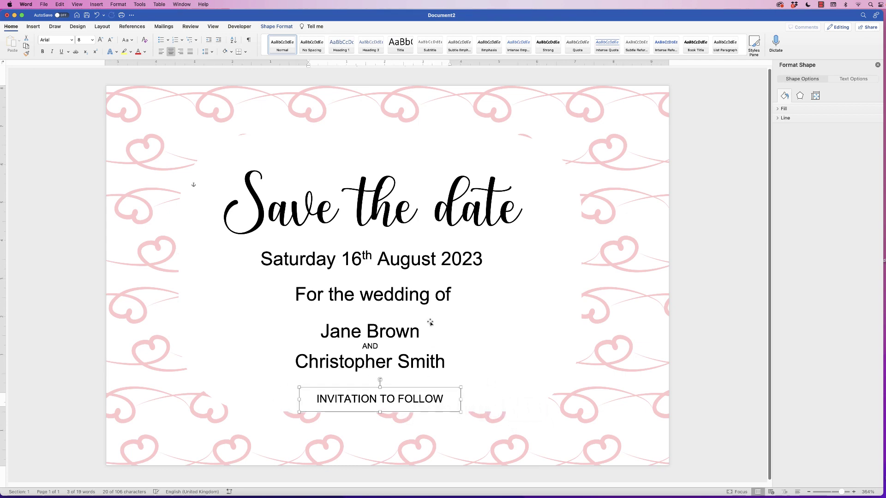
pyautogui.click(408, 295)
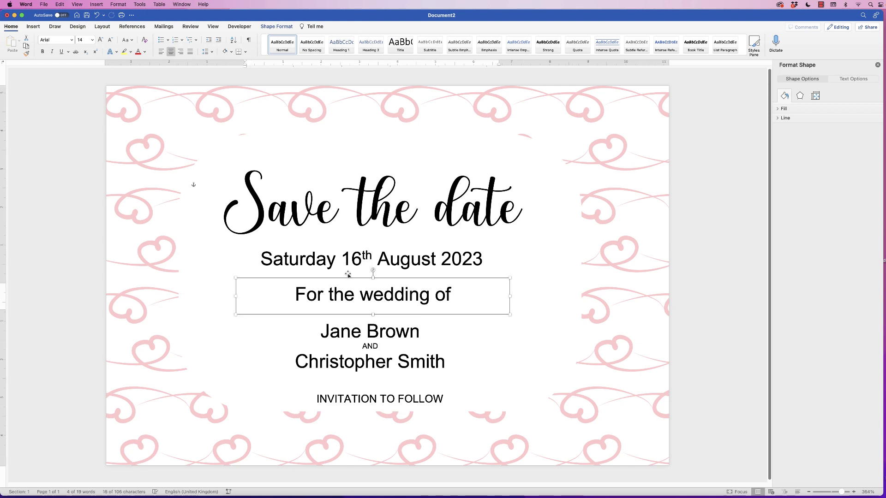
# Step: Reduce 'For the wedding of' to 10 pt, fit its box, and recentre it under the date
pyautogui.click(110, 40)
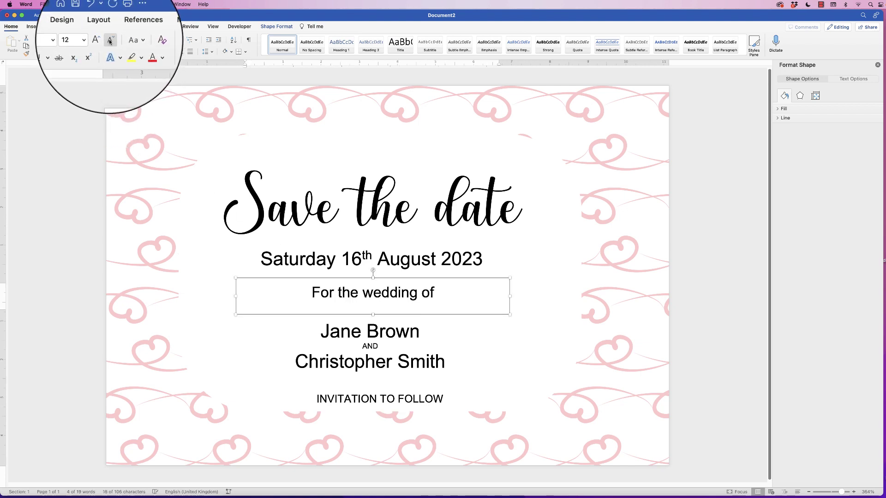
pyautogui.click(110, 40)
pyautogui.click(110, 40)
pyautogui.click(110, 40)
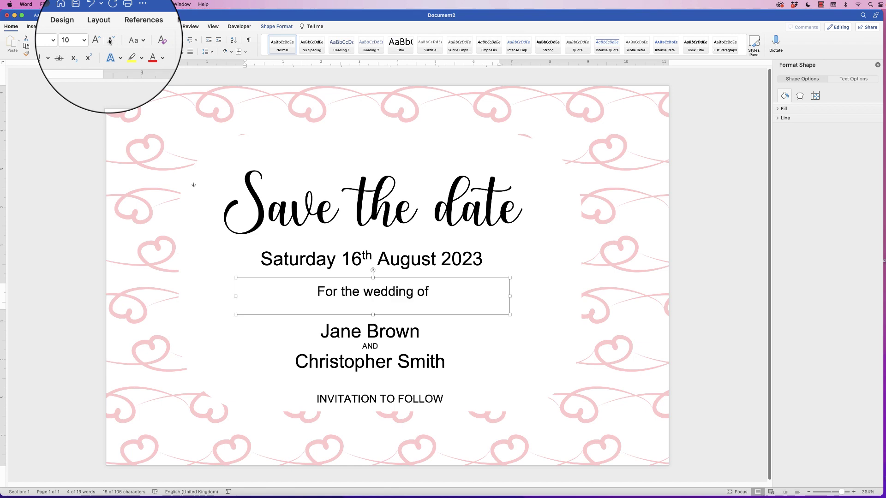
pyautogui.moveTo(507, 315); pyautogui.dragTo(394, 305)
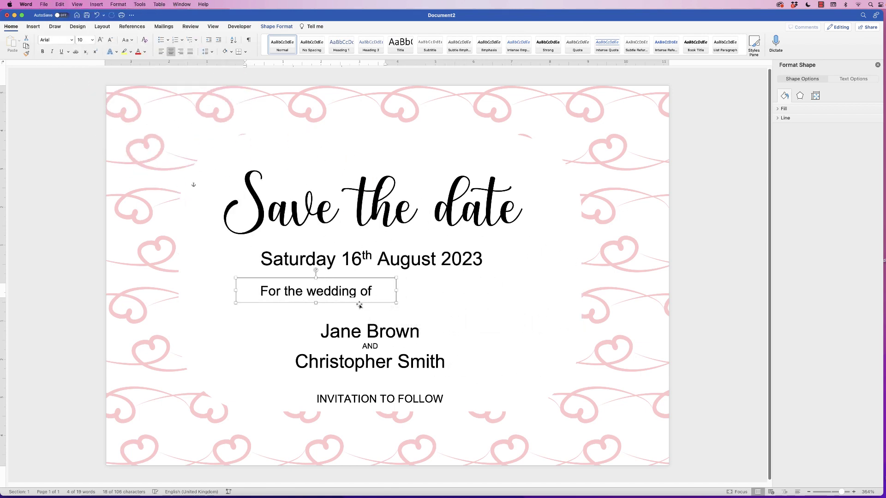
pyautogui.moveTo(316, 304); pyautogui.dragTo(317, 317)
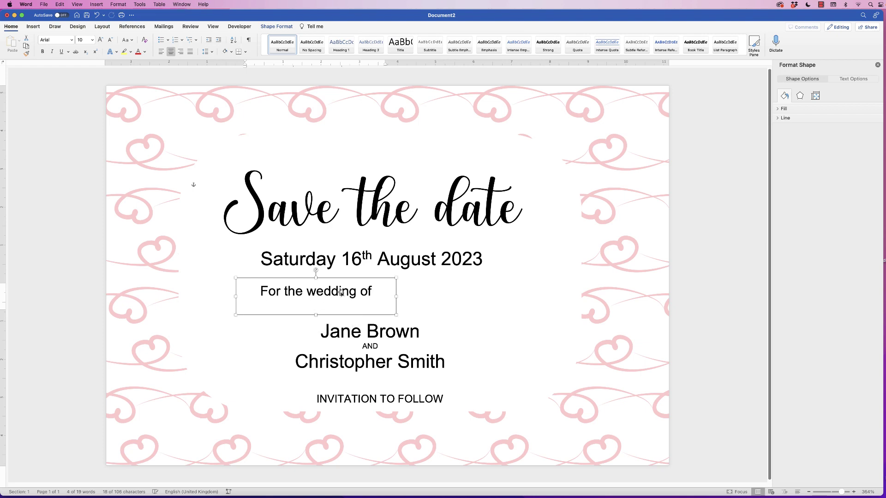
pyautogui.moveTo(345, 288); pyautogui.dragTo(401, 302)
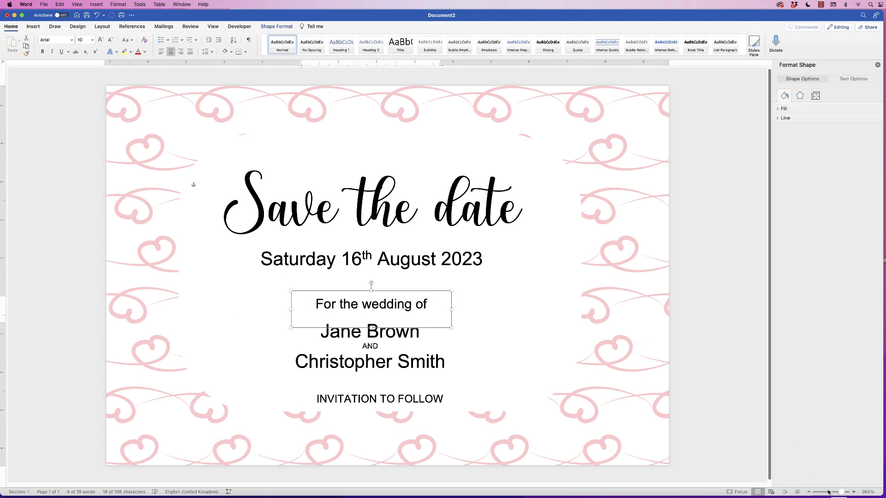
# Step: Nudge the 'Save the date' heading up slightly
pyautogui.moveTo(842, 492); pyautogui.dragTo(833, 494)
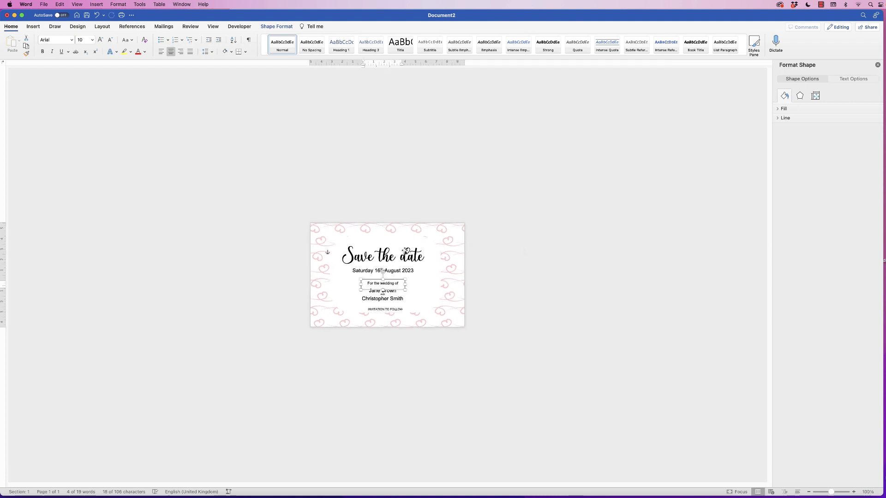
pyautogui.click(408, 257)
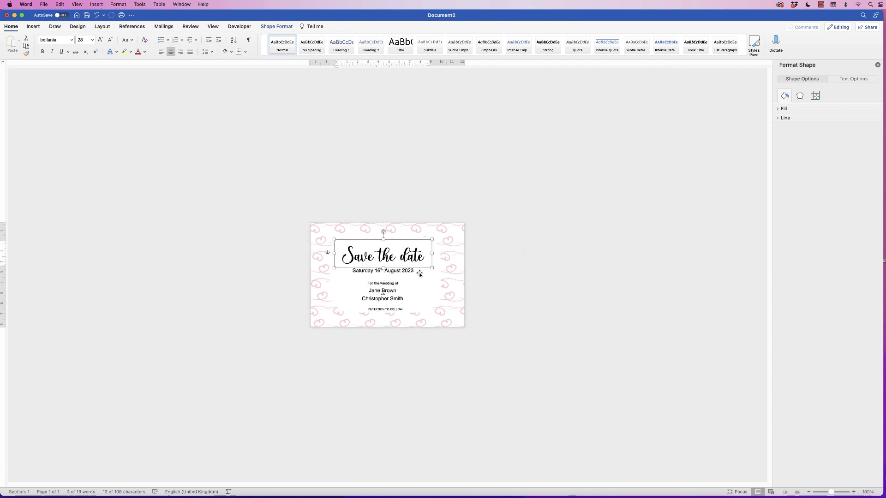
pyautogui.press('Up')
pyautogui.press('Up')
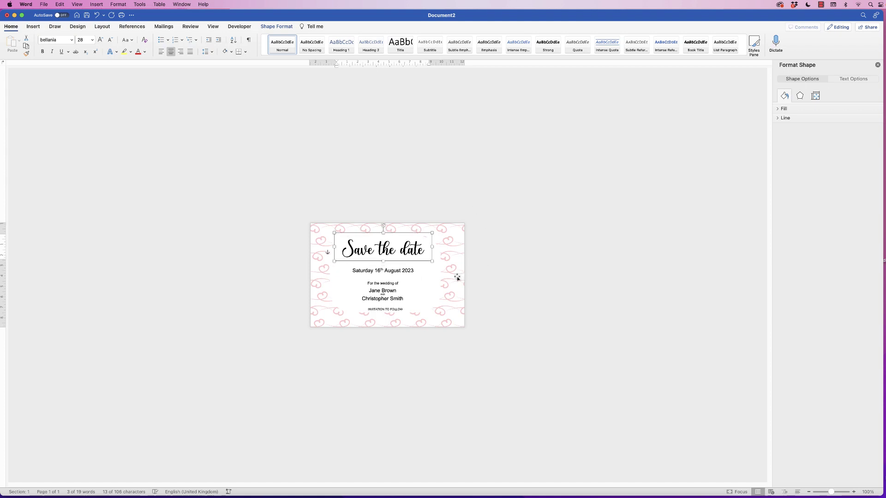
# Step: Nudge the date, wedding line, names and invitation up, and the white panel down
pyautogui.click(409, 271)
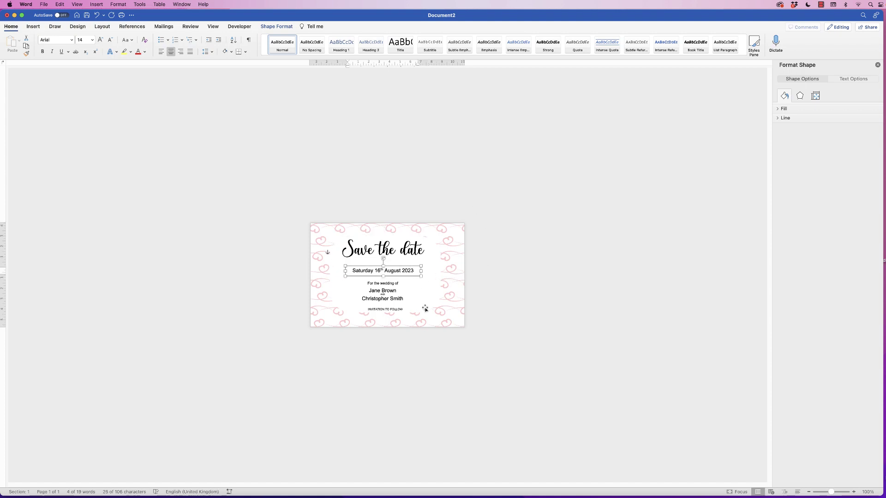
pyautogui.press('Up')
pyautogui.click(398, 285)
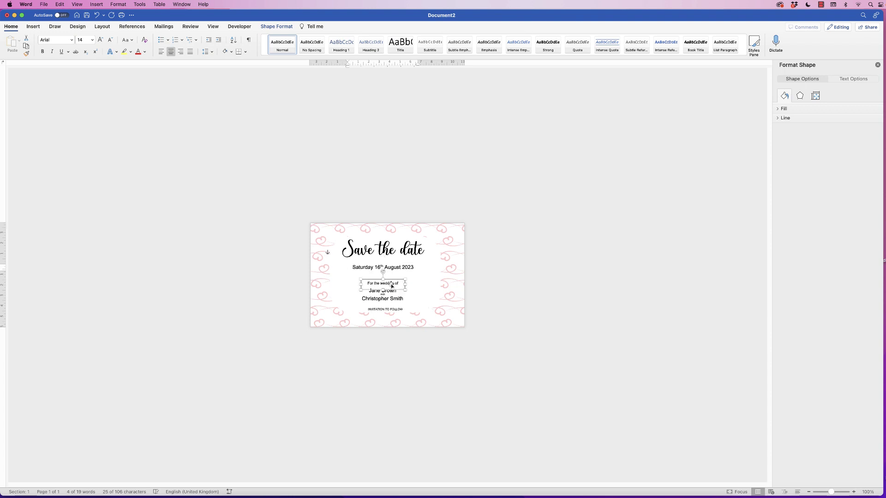
pyautogui.press('Up')
pyautogui.press('Up')
pyautogui.click(390, 298)
pyautogui.press('Up')
pyautogui.click(401, 311)
pyautogui.press('Up')
pyautogui.press('Up')
pyautogui.click(404, 309)
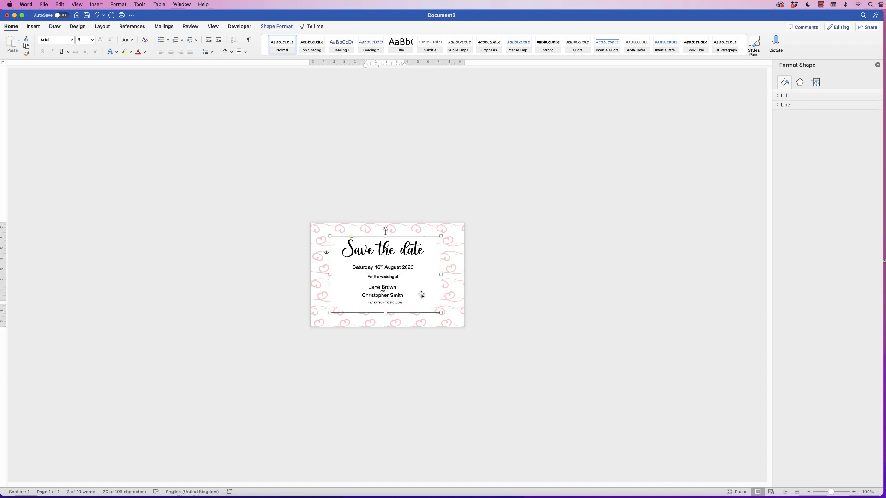
pyautogui.press('Down')
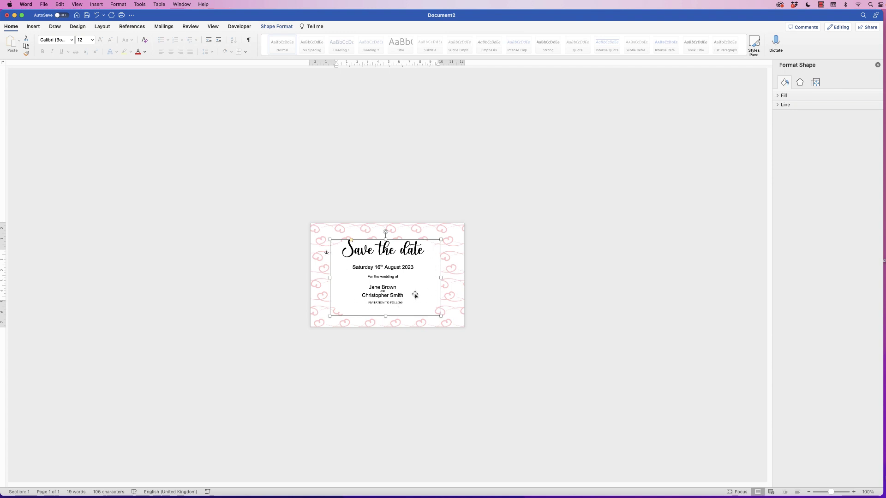
# Step: Centre the white panel horizontally and vertically on the page
pyautogui.click(276, 26)
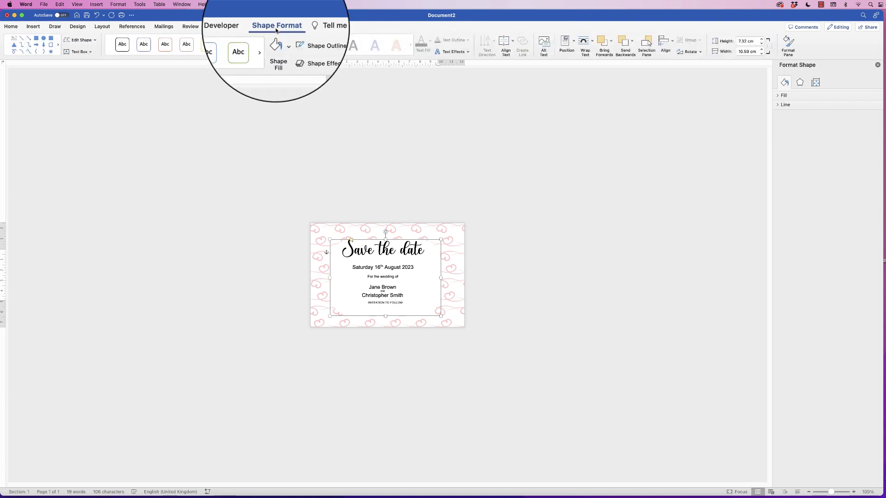
pyautogui.click(669, 41)
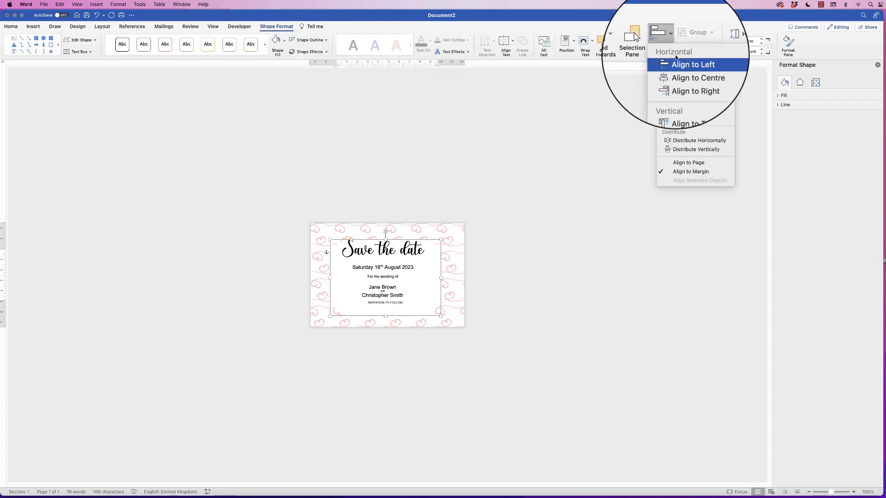
pyautogui.click(678, 71)
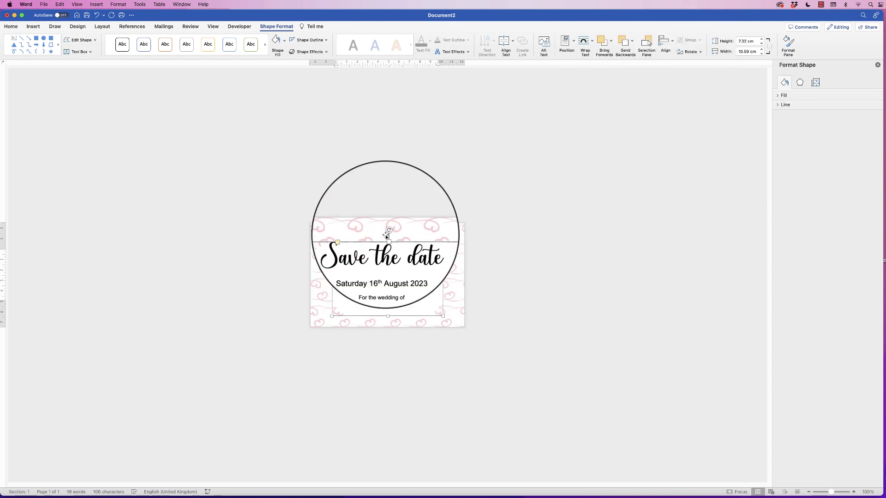
pyautogui.click(670, 40)
pyautogui.click(682, 113)
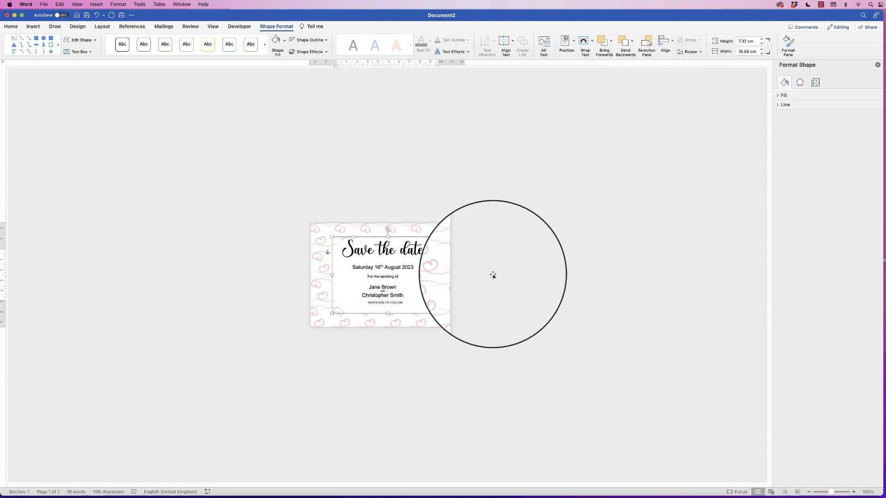
# Step: Nudge INVITATION TO FOLLOW down slightly
pyautogui.click(395, 303)
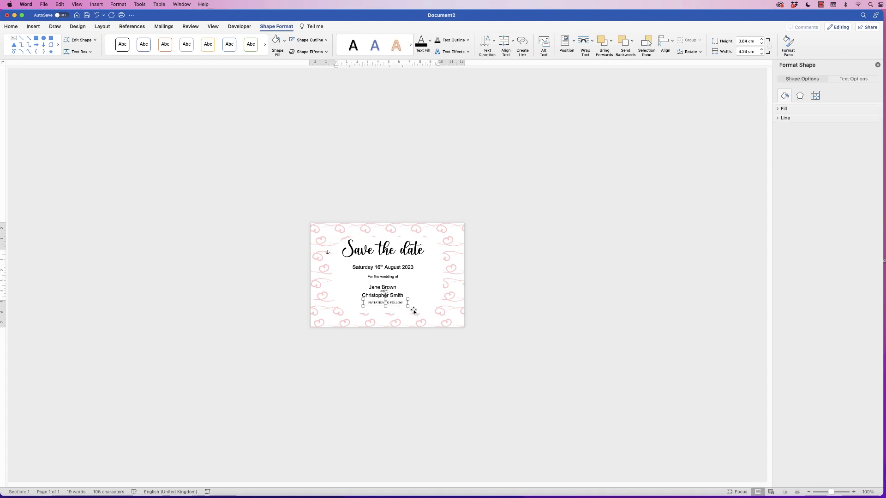
pyautogui.press('Down')
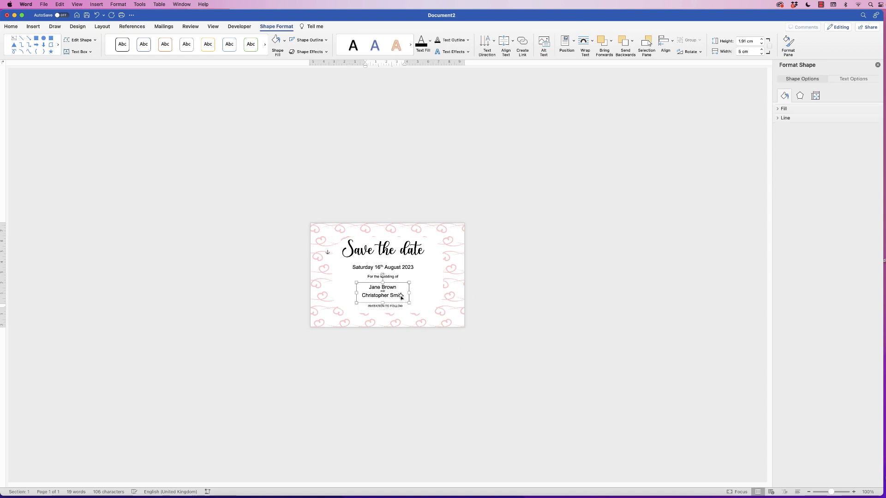
pyautogui.click(409, 258)
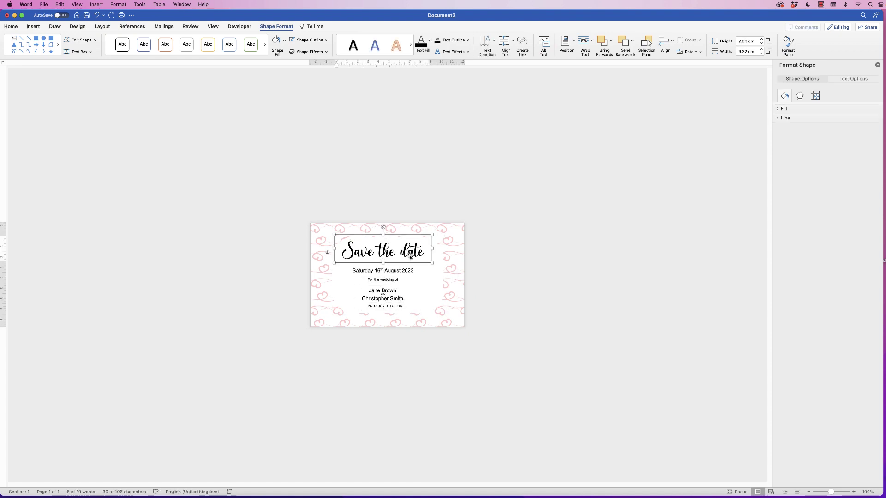
pyautogui.click(483, 263)
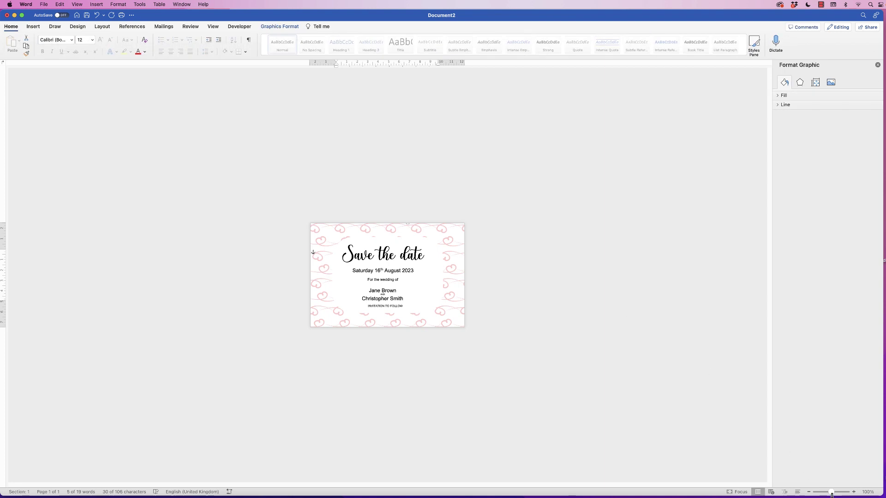
# Step: Extend the white panel's bottom edge and centre it vertically on the page
pyautogui.moveTo(831, 493); pyautogui.dragTo(839, 493)
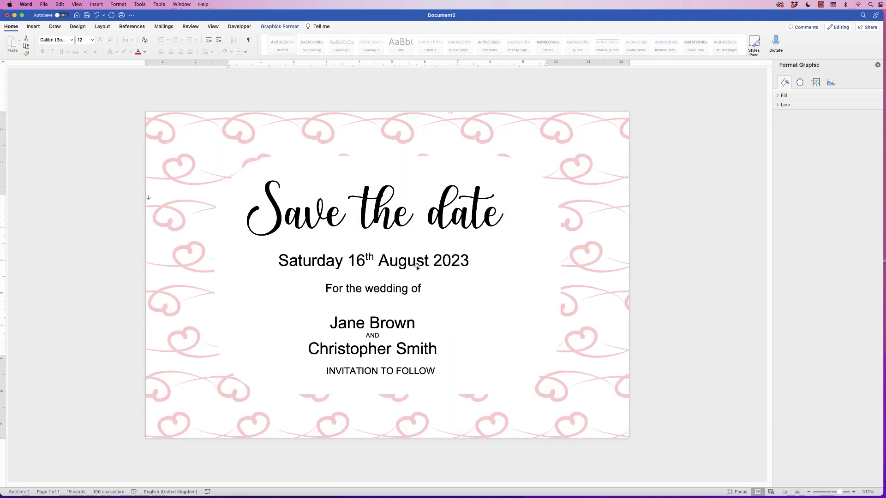
pyautogui.click(392, 170)
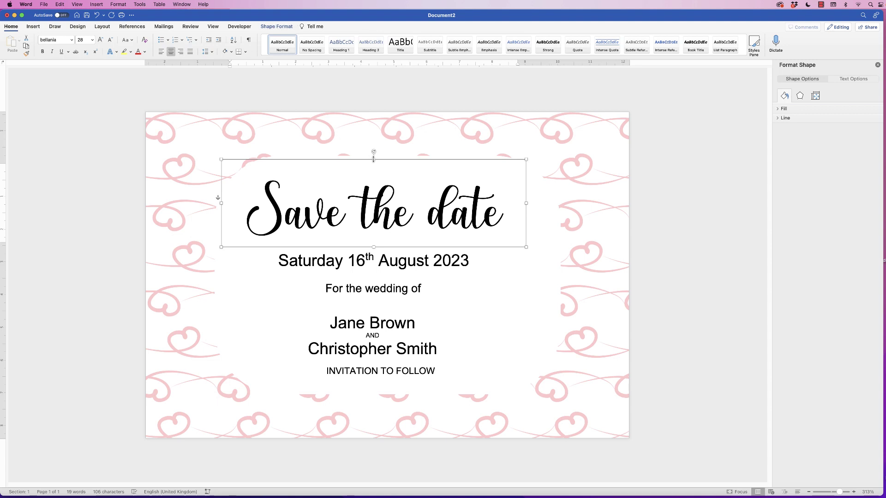
pyautogui.click(444, 395)
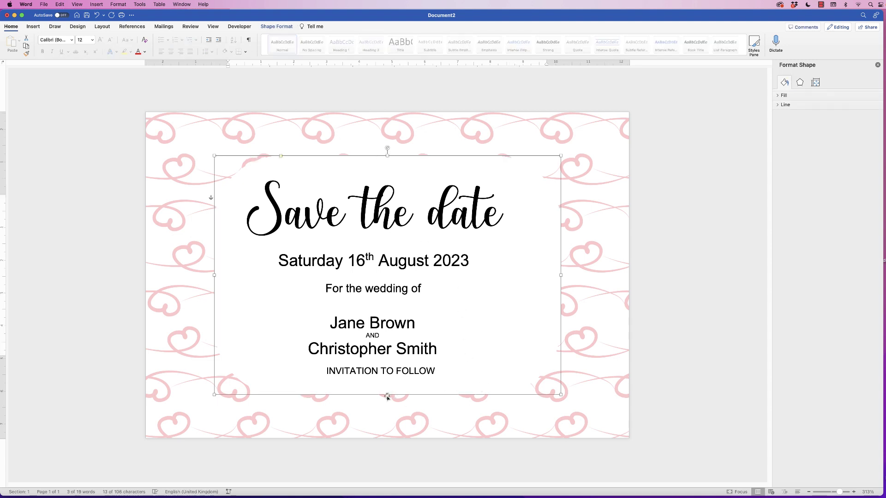
pyautogui.moveTo(388, 395); pyautogui.dragTo(388, 415)
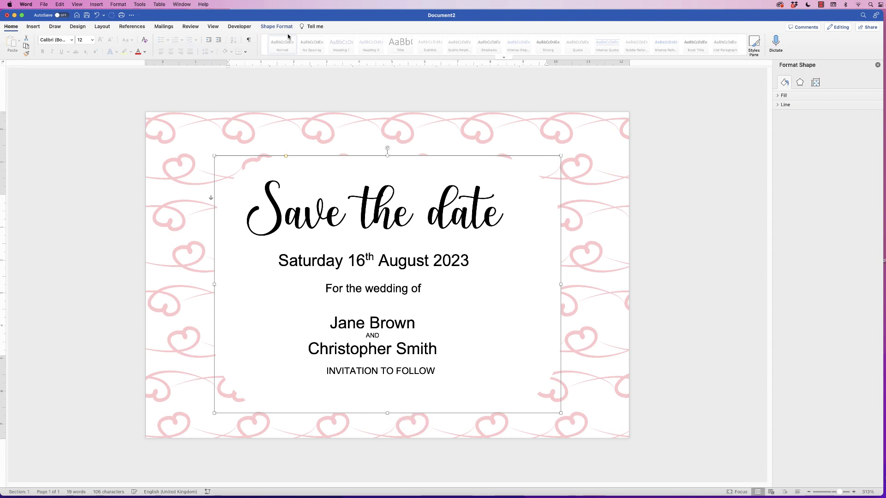
pyautogui.click(672, 43)
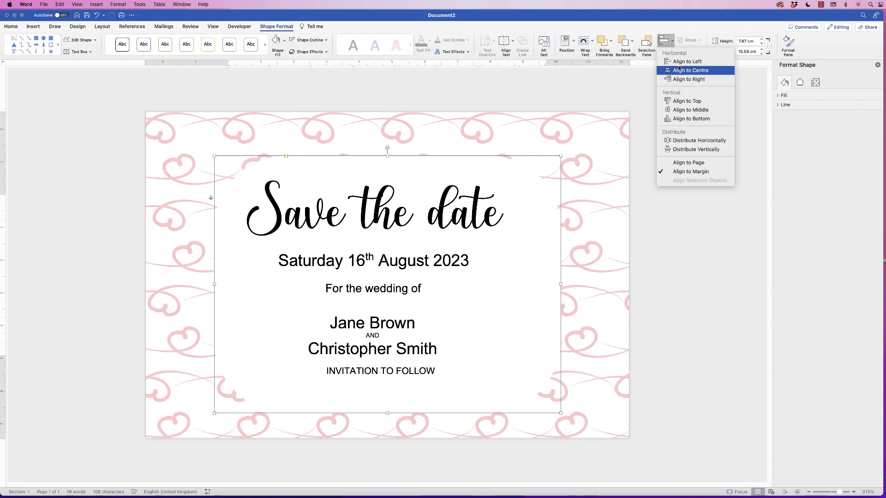
pyautogui.click(683, 61)
pyautogui.click(672, 43)
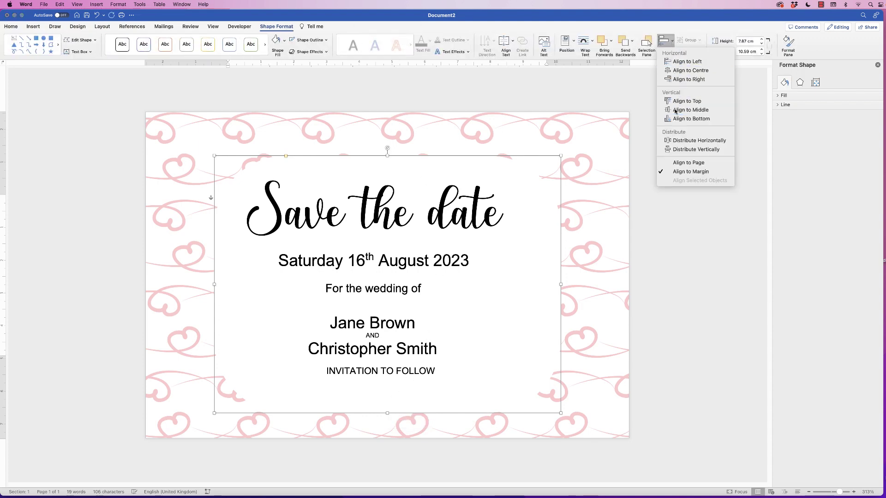
pyautogui.click(673, 110)
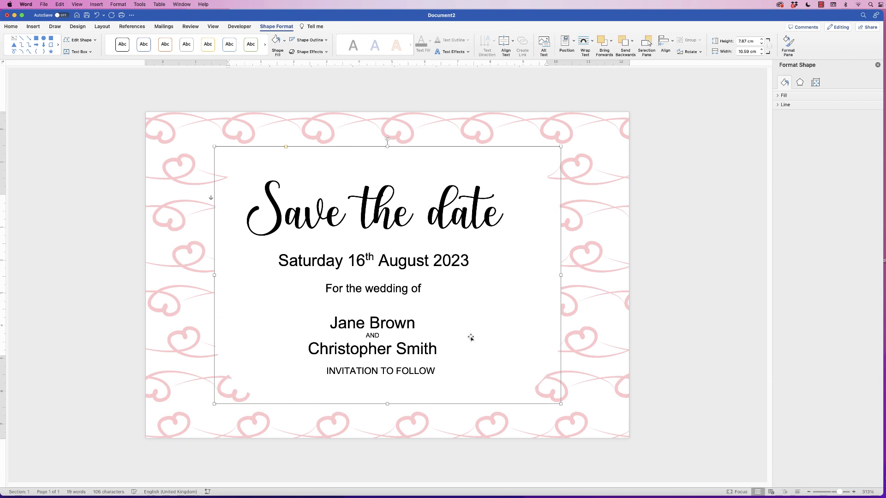
# Step: Nudge the INVITATION TO FOLLOW box slightly lower
pyautogui.click(433, 370)
pyautogui.press('Down')
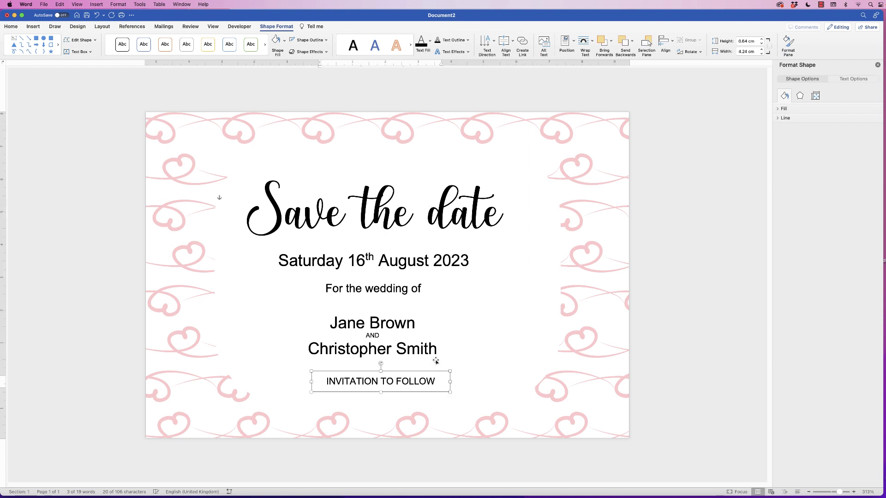
pyautogui.click(426, 232)
pyautogui.click(434, 213)
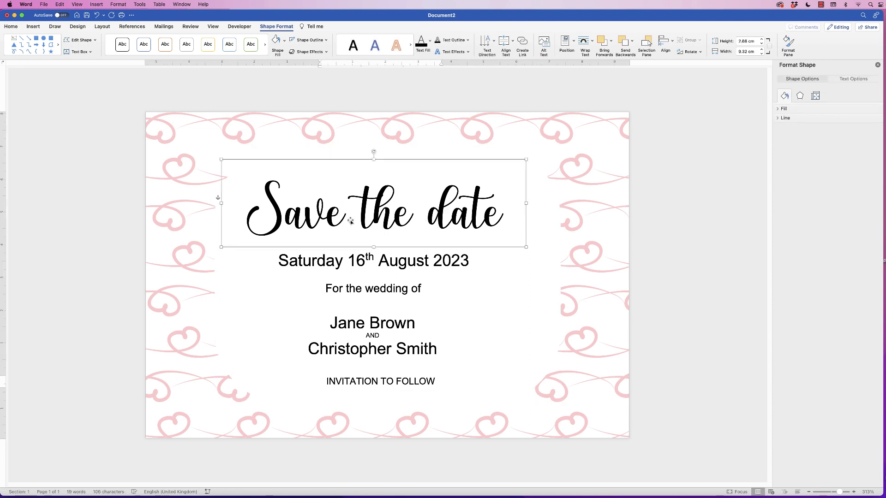
# Step: Align the heading, date, wedding line and names boxes on a common centre
pyautogui.click(405, 216)
pyautogui.keyDown('shift'); pyautogui.click(420, 263); pyautogui.keyUp('shift')
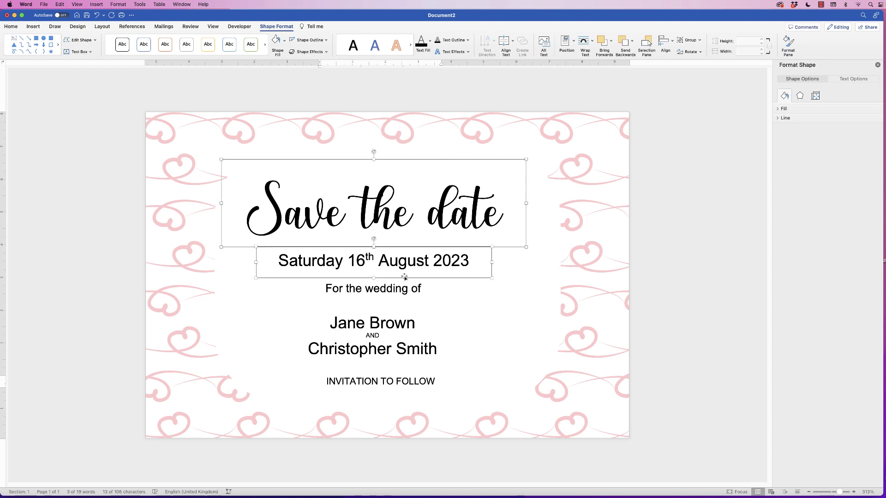
pyautogui.keyDown('shift'); pyautogui.click(396, 288); pyautogui.keyUp('shift')
pyautogui.keyDown('shift'); pyautogui.click(395, 330); pyautogui.keyUp('shift')
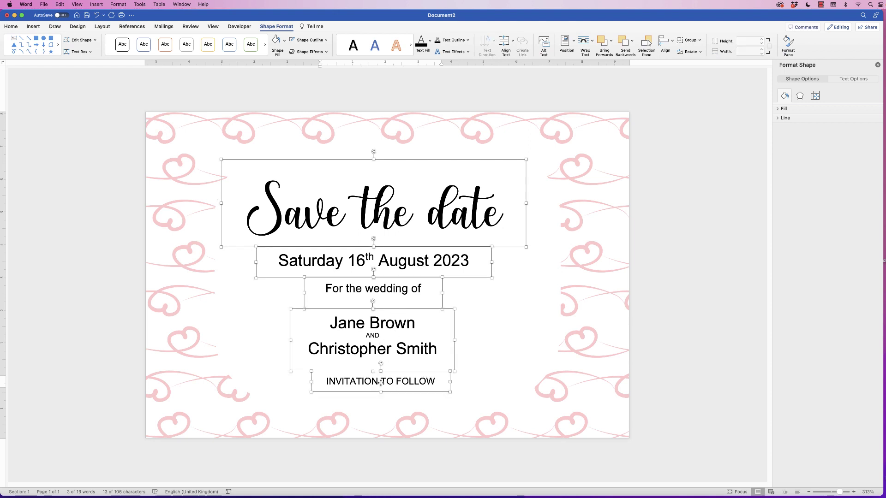
pyautogui.click(672, 42)
pyautogui.click(683, 75)
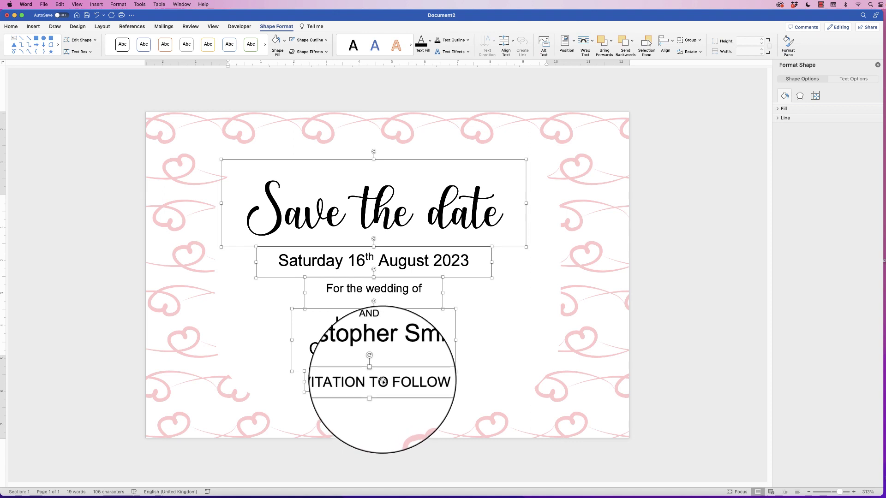
# Step: Group the text boxes and centre the group horizontally on the page
pyautogui.click(700, 41)
pyautogui.click(697, 52)
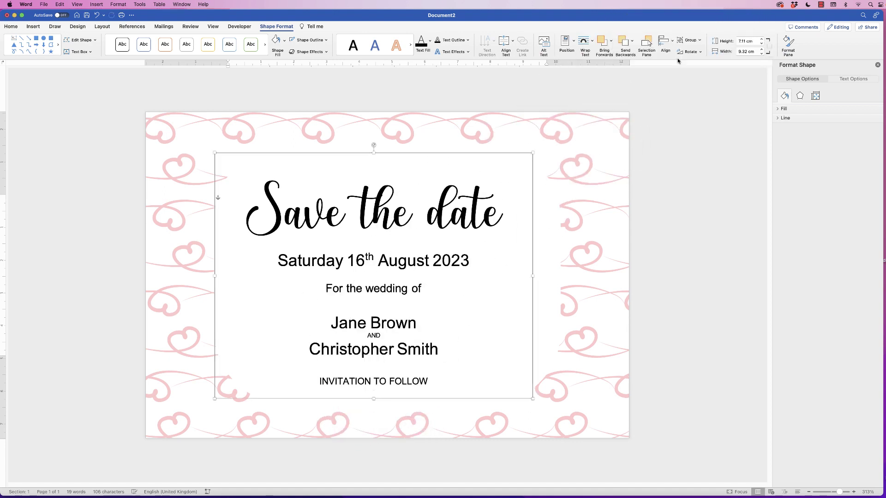
pyautogui.moveTo(432, 217)
pyautogui.mouseDown()
pyautogui.moveTo(454, 229)
pyautogui.moveTo(427, 219)
pyautogui.moveTo(440, 221)
pyautogui.mouseUp()
pyautogui.click(665, 44)
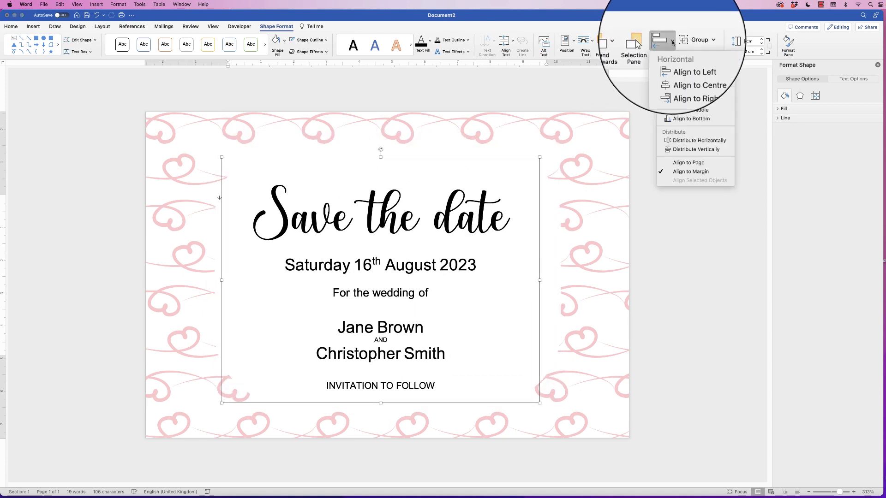
pyautogui.click(680, 72)
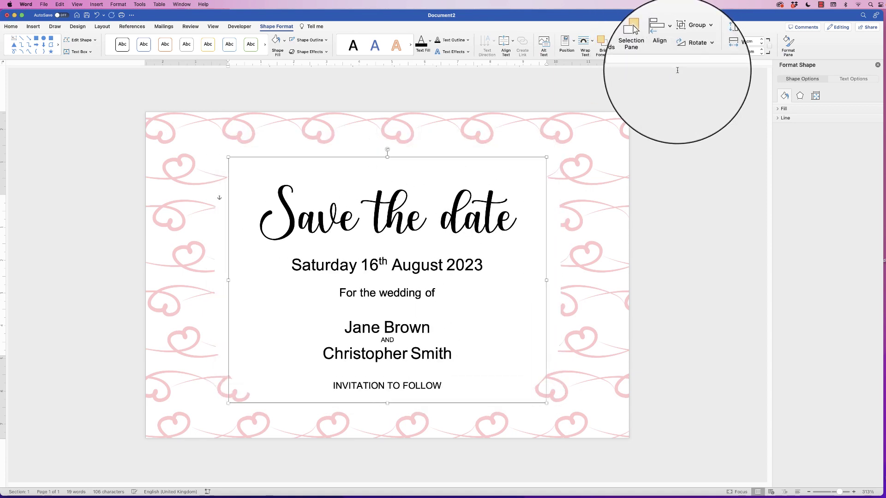
pyautogui.click(651, 258)
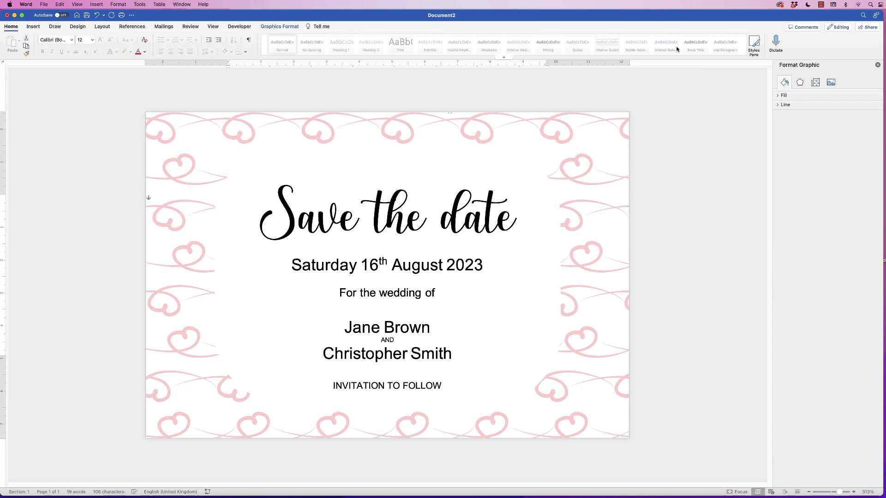
# Step: Ungroup the grouped card text back into separate text boxes
pyautogui.click(409, 217)
pyautogui.click(276, 26)
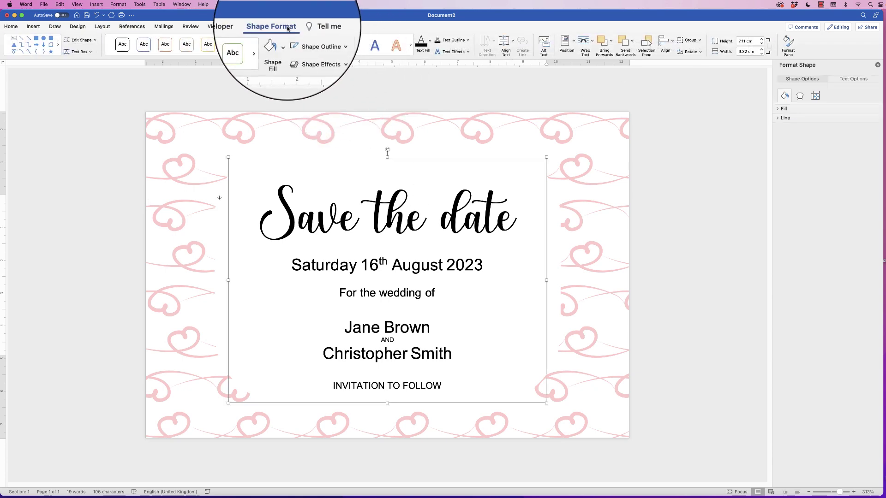
pyautogui.click(691, 41)
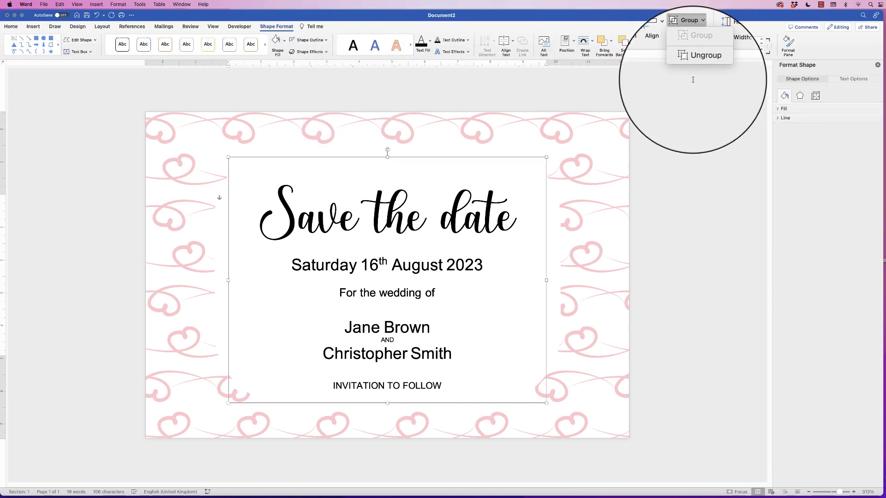
pyautogui.click(695, 62)
pyautogui.click(665, 227)
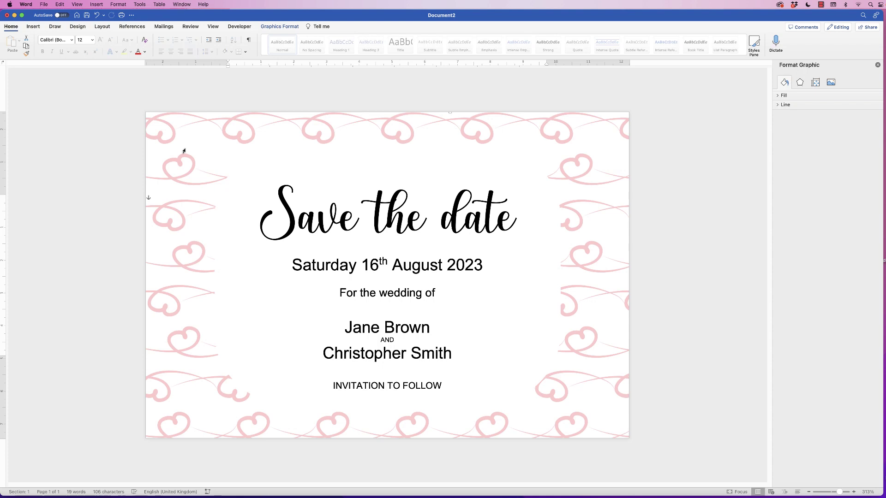
# Step: Draw a straight horizontal line, 6.35 cm long, just above the date
pyautogui.click(33, 26)
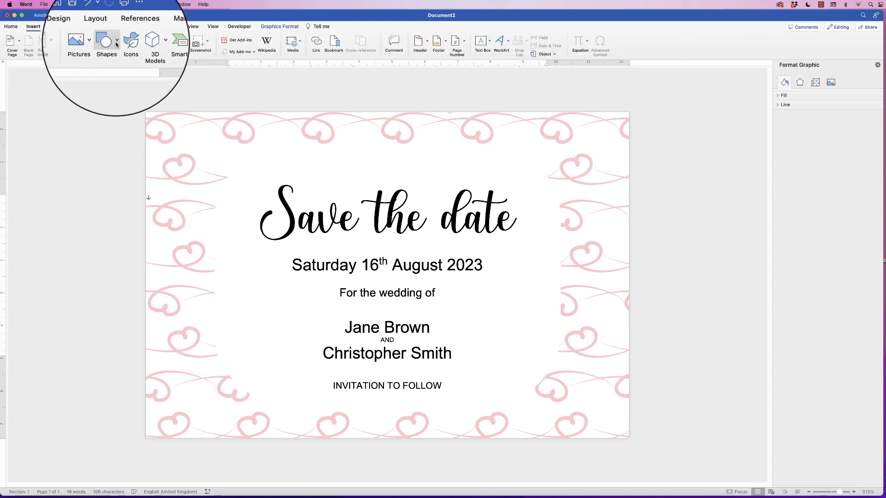
pyautogui.click(109, 41)
pyautogui.click(119, 69)
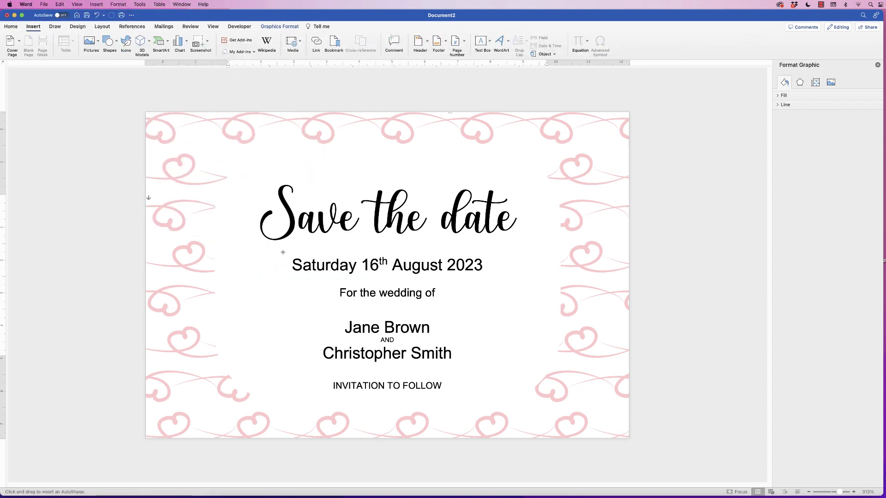
pyautogui.moveTo(284, 251); pyautogui.dragTo(499, 248)
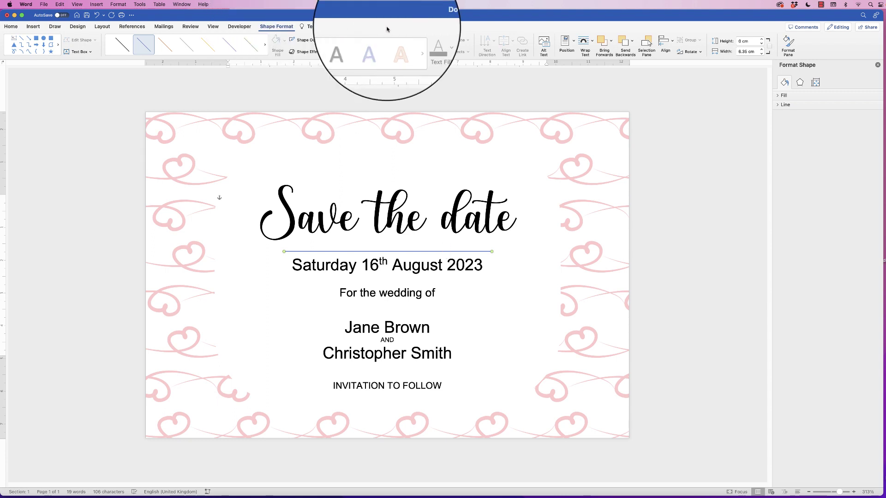
# Step: Give the line above the date black colour and 1 pt width, then copy it below the date
pyautogui.click(789, 45)
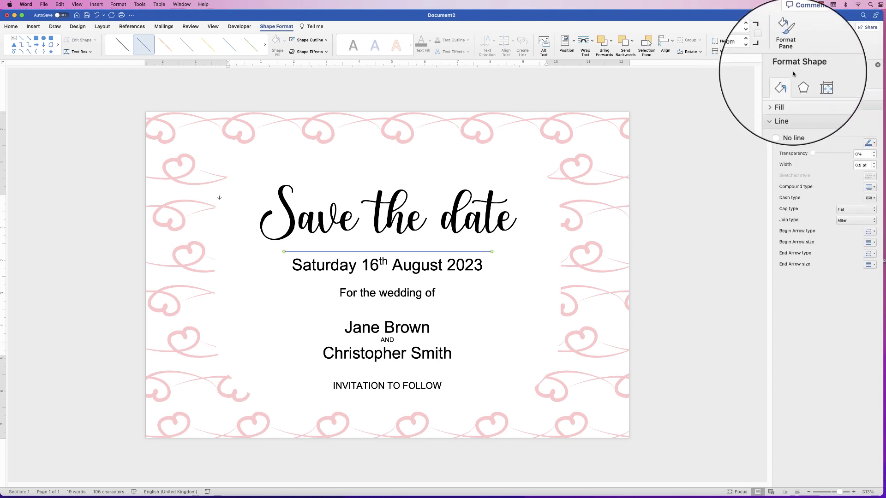
pyautogui.click(778, 106)
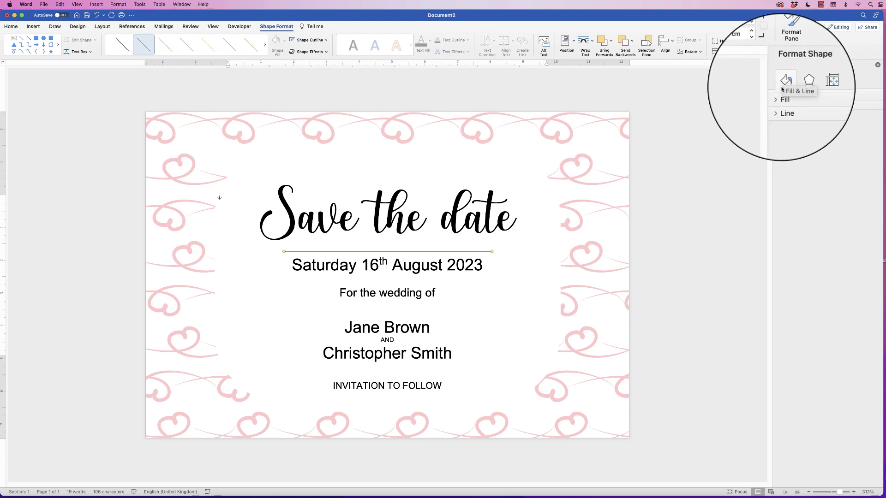
pyautogui.click(779, 106)
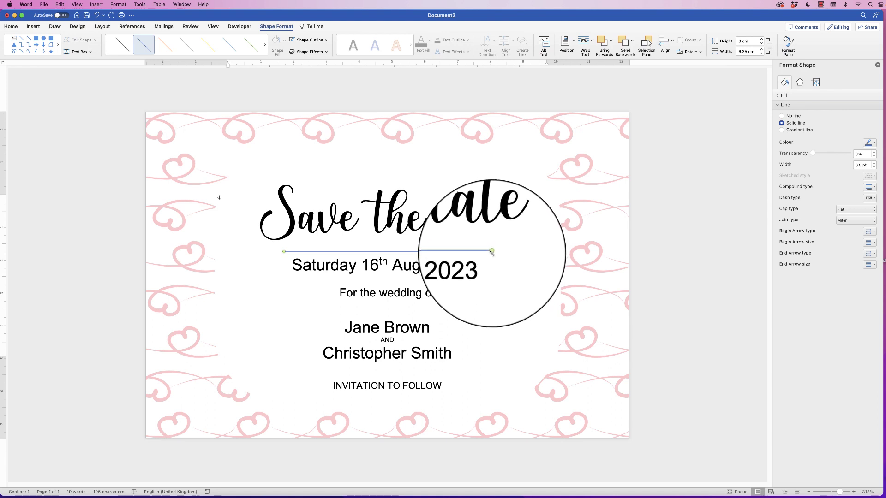
pyautogui.click(875, 144)
pyautogui.click(876, 173)
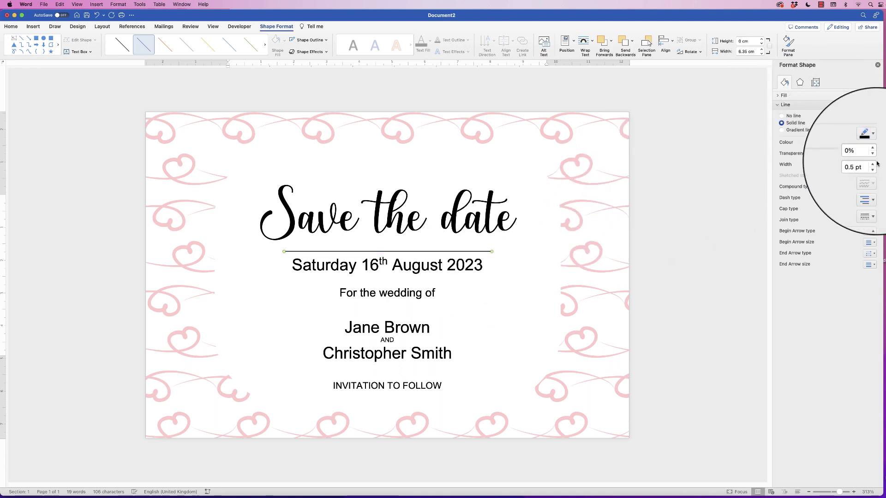
pyautogui.tripleClick(857, 165)
pyautogui.write('1pt')
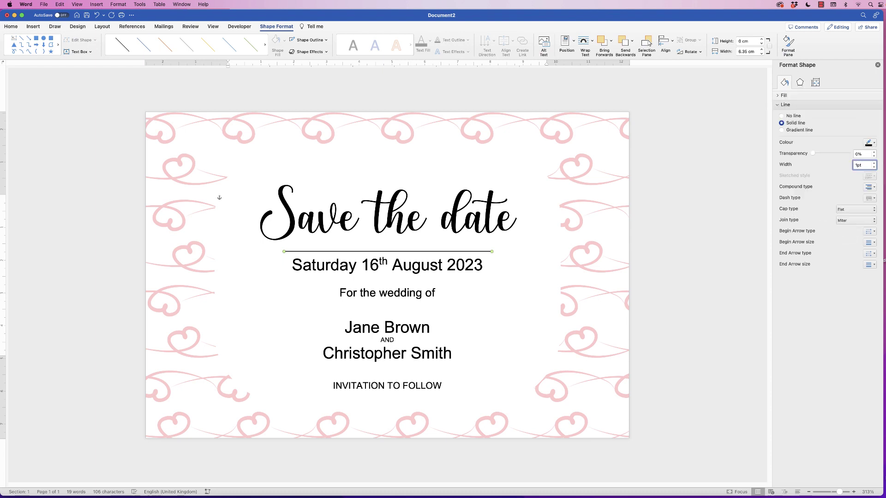
pyautogui.press('Return')
pyautogui.moveTo(387, 253); pyautogui.dragTo(387, 281)
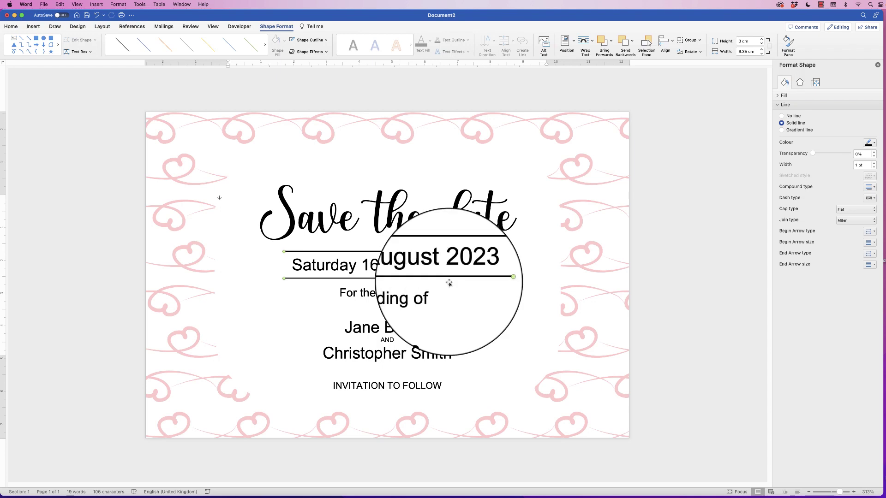
# Step: Group both black rules with the date box and centre the group horizontally on the page
pyautogui.click(667, 44)
pyautogui.click(677, 72)
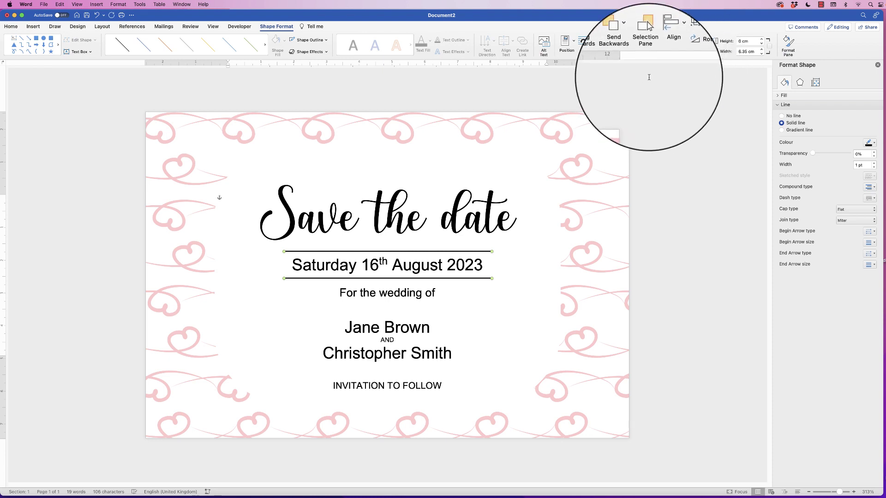
pyautogui.click(700, 41)
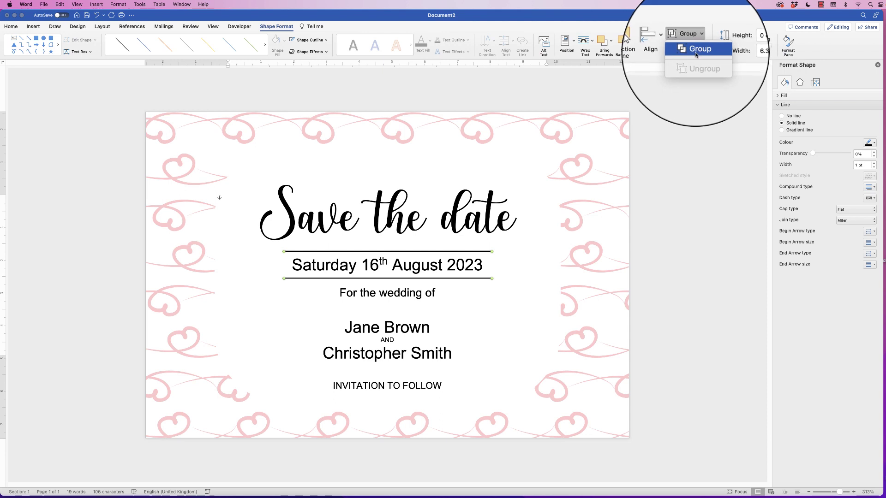
pyautogui.click(698, 51)
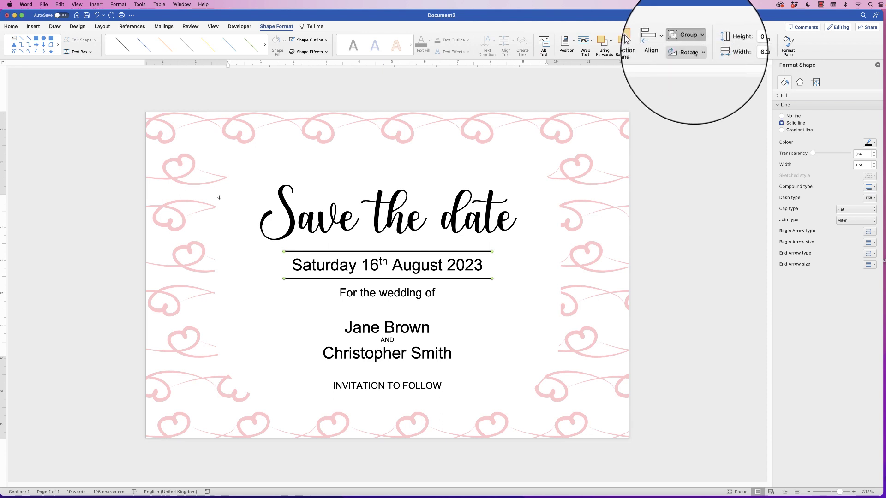
pyautogui.click(665, 43)
pyautogui.click(677, 74)
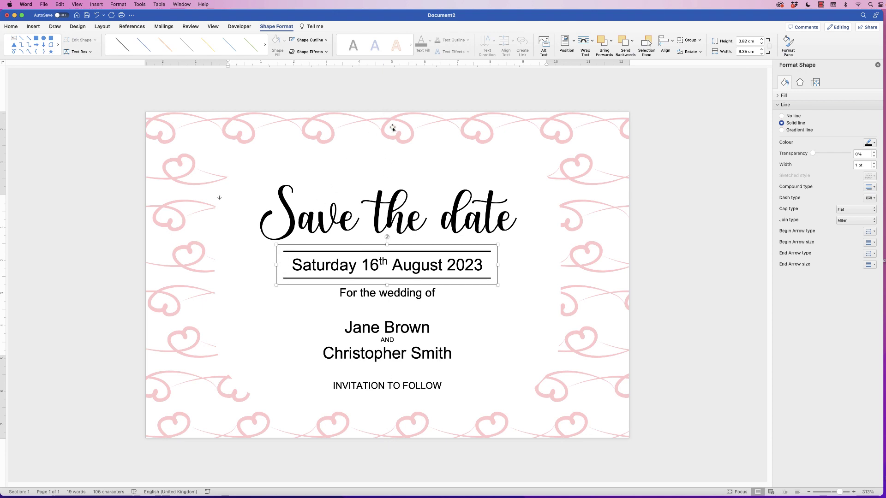
pyautogui.click(704, 323)
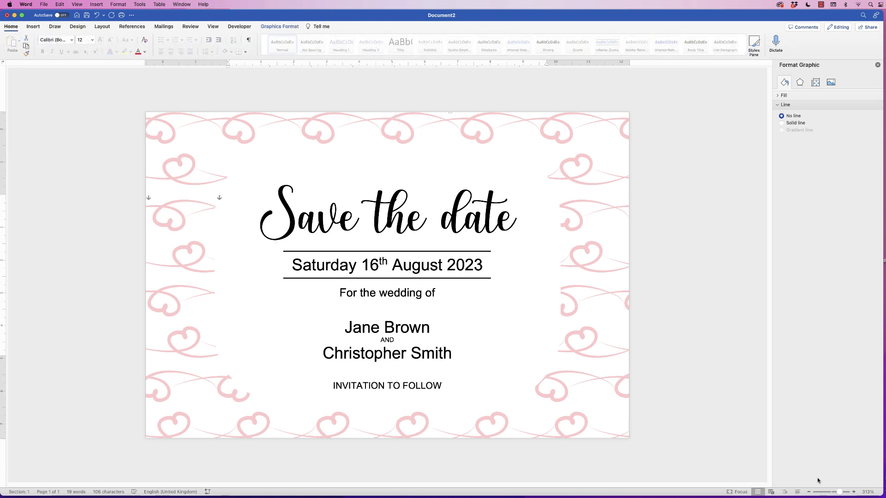
# Step: Zoom out with the status-bar slider to view the entire card
pyautogui.moveTo(838, 493)
pyautogui.mouseDown()
pyautogui.moveTo(829, 495)
pyautogui.moveTo(837, 496)
pyautogui.mouseUp()
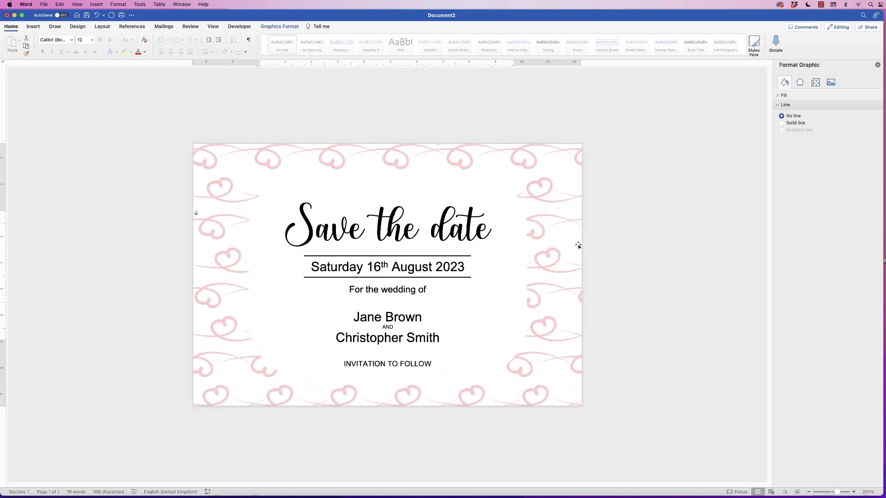